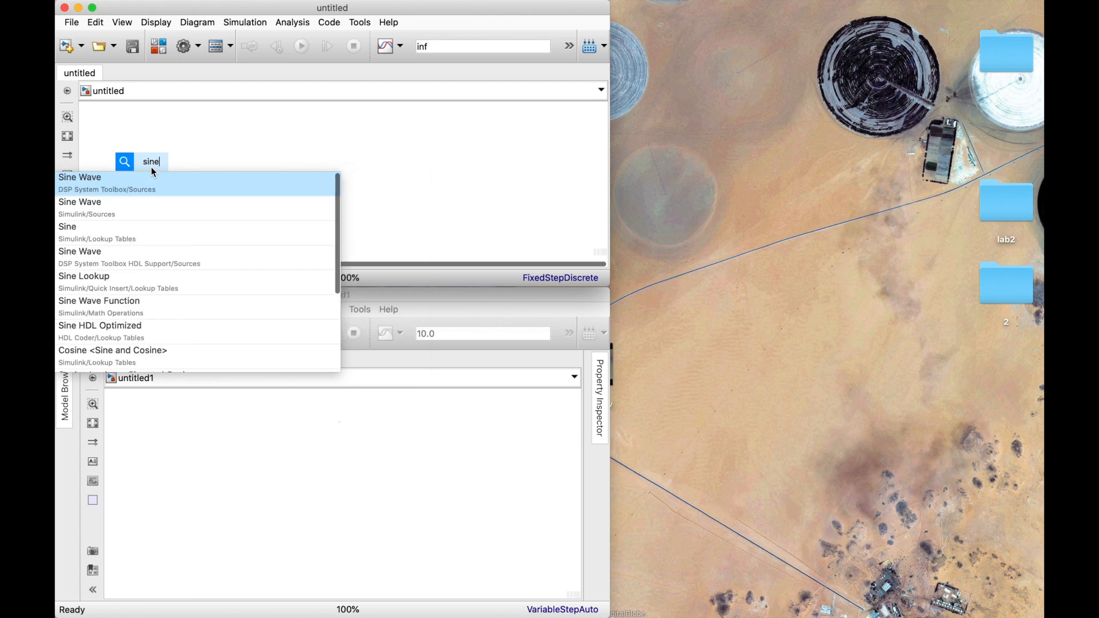
# Add the DSP System Toolbox Sine Wave block and set its frequency to 10 Hz and sample time to 1/1e3.
pyautogui.click(126, 191)
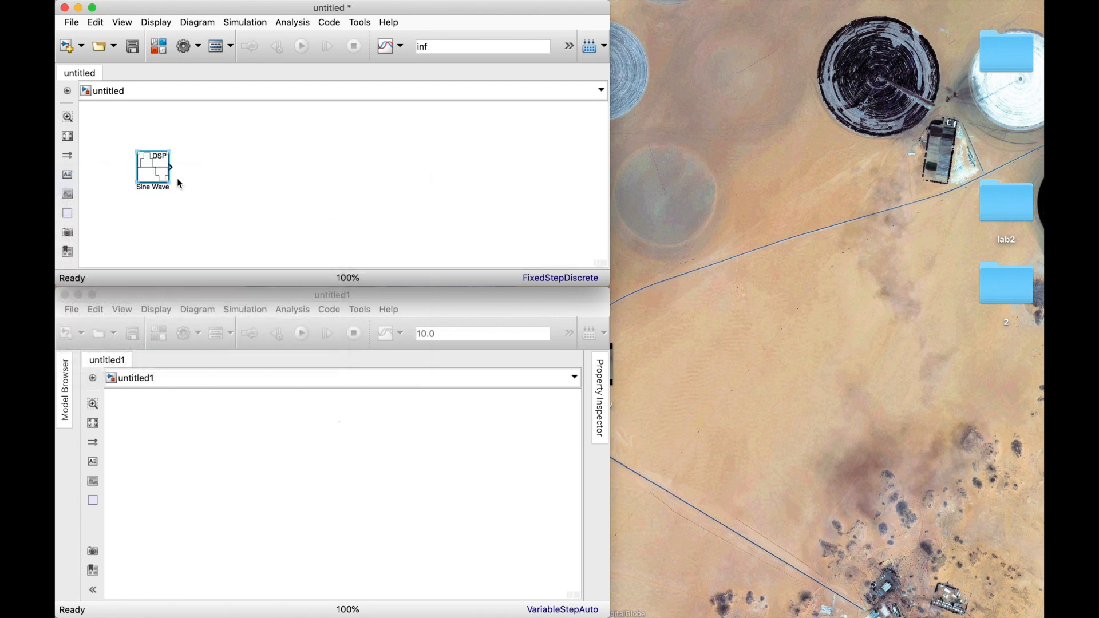
pyautogui.doubleClick(152, 172)
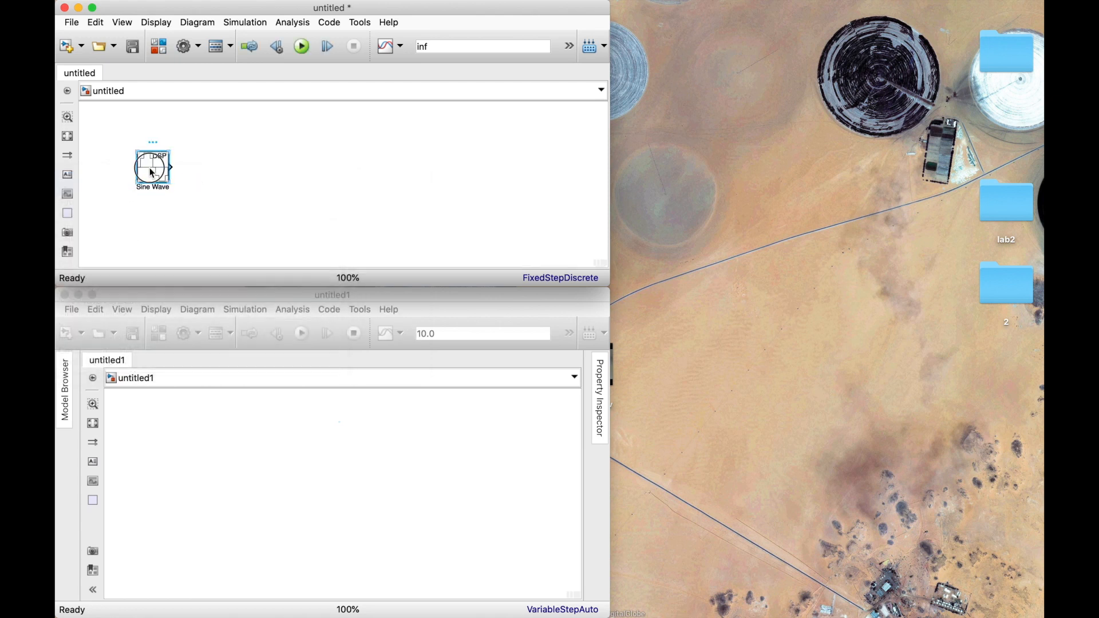
pyautogui.press('Tab')
pyautogui.write('10')
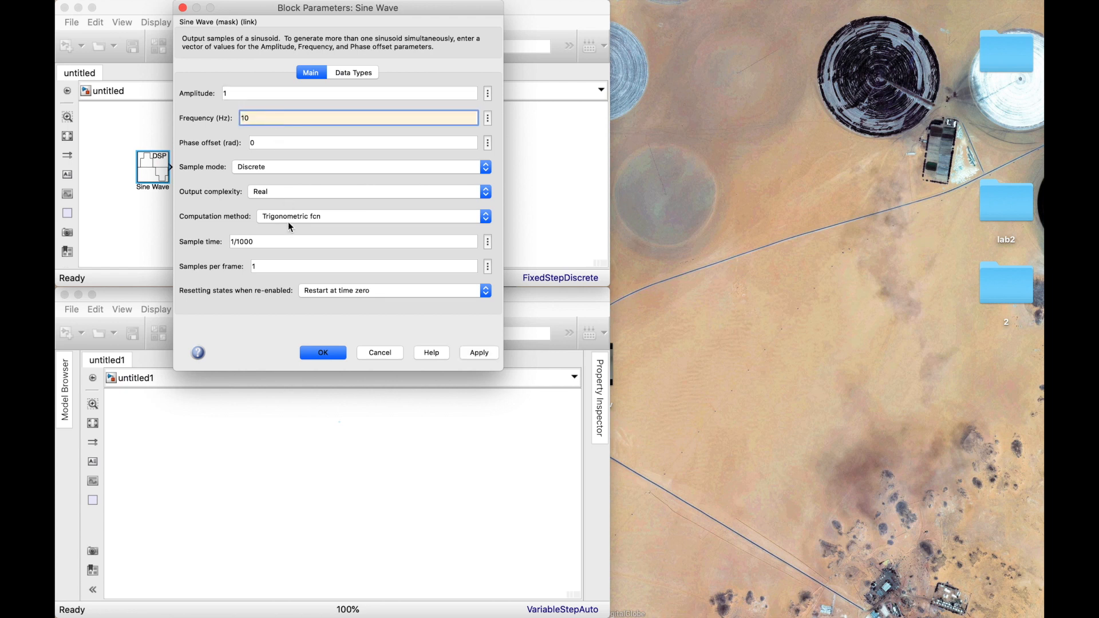
pyautogui.click(269, 241)
pyautogui.write('1/')
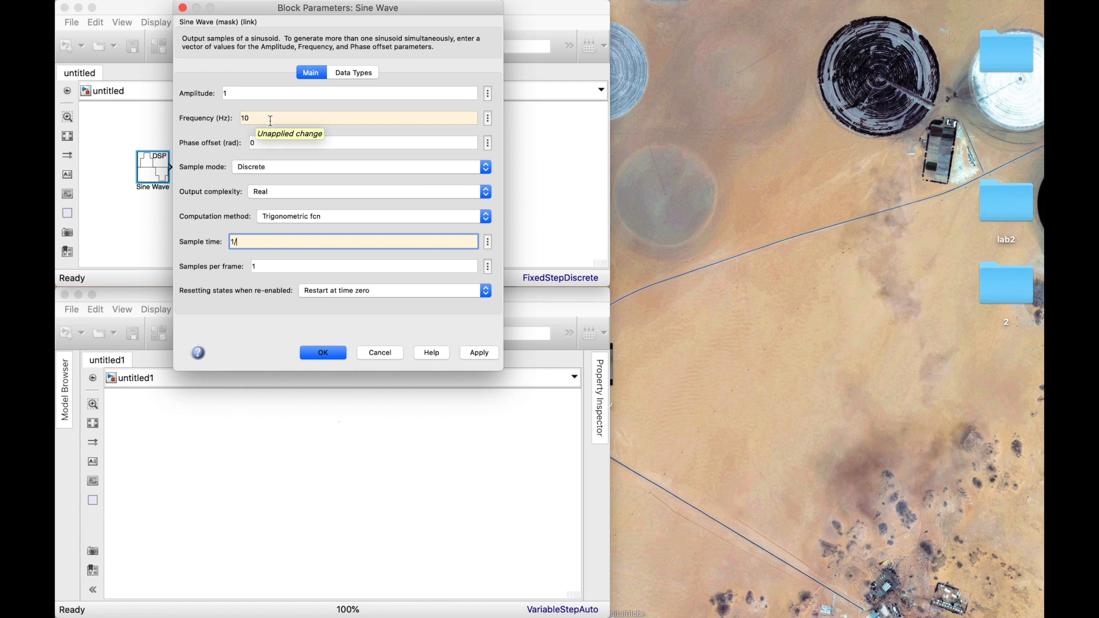
pyautogui.write('1e3')
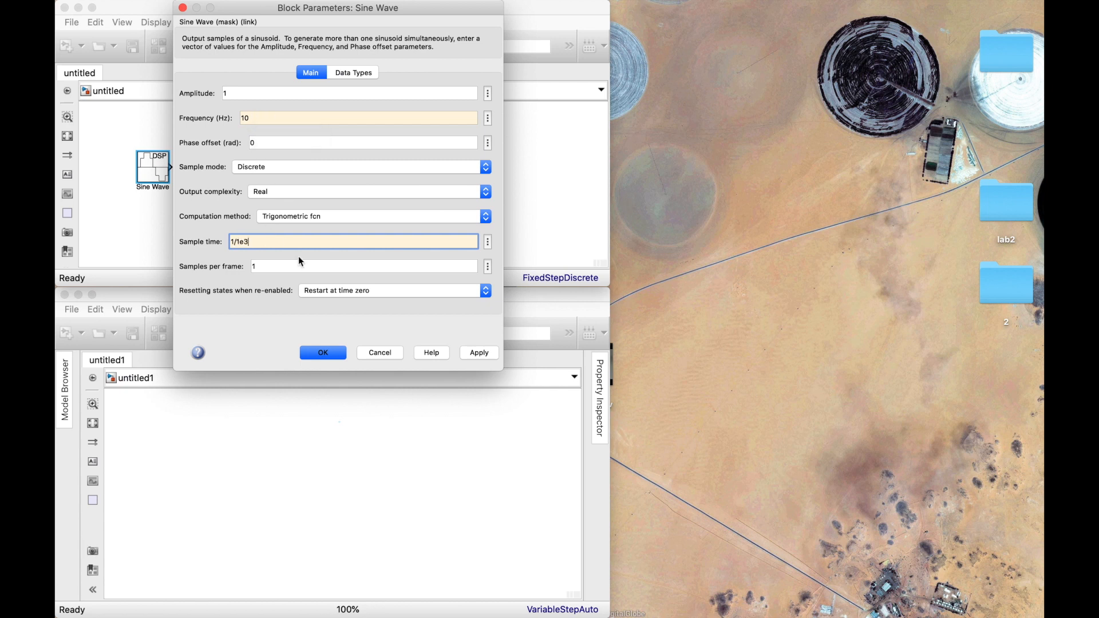
pyautogui.click(328, 354)
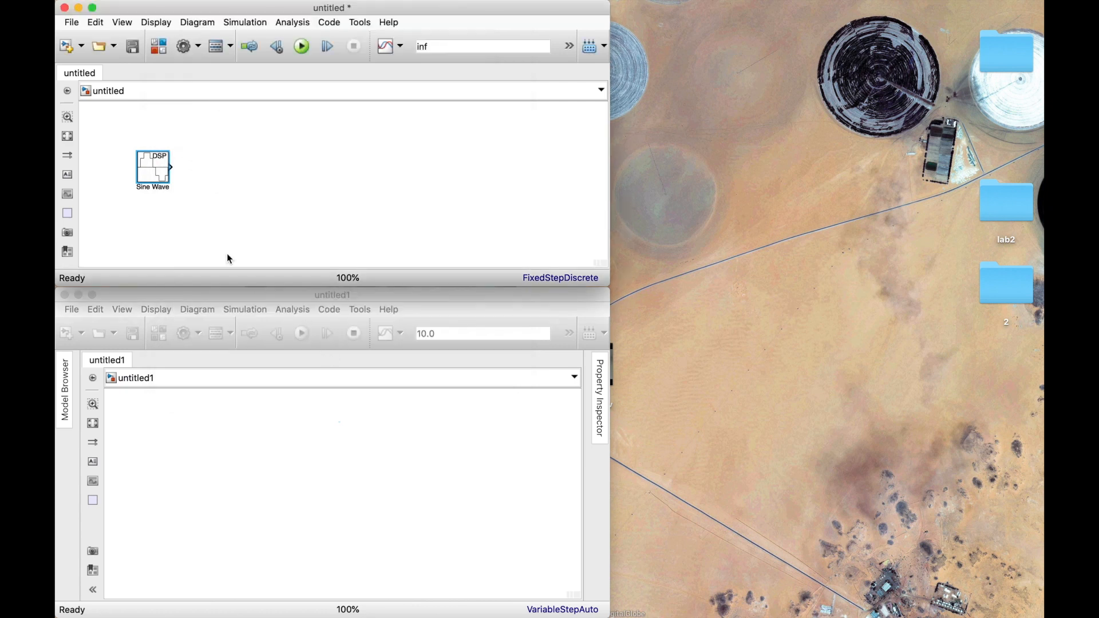
# Insert the Frequency and SampleTime property tokens into the Sine Wave block's annotation.
pyautogui.rightClick(153, 169)
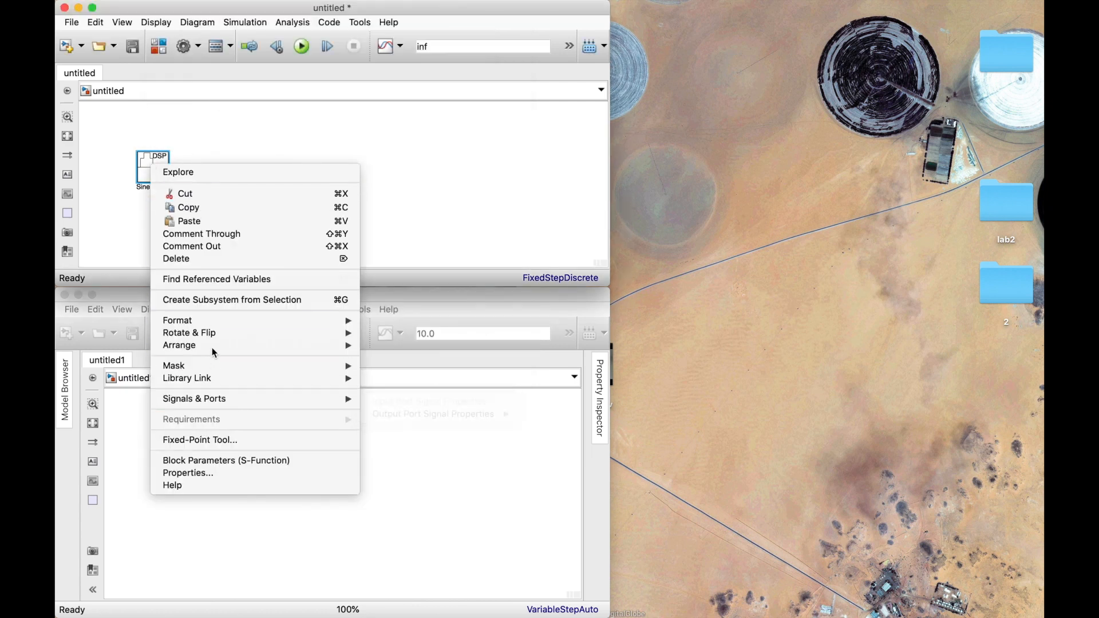
pyautogui.click(201, 473)
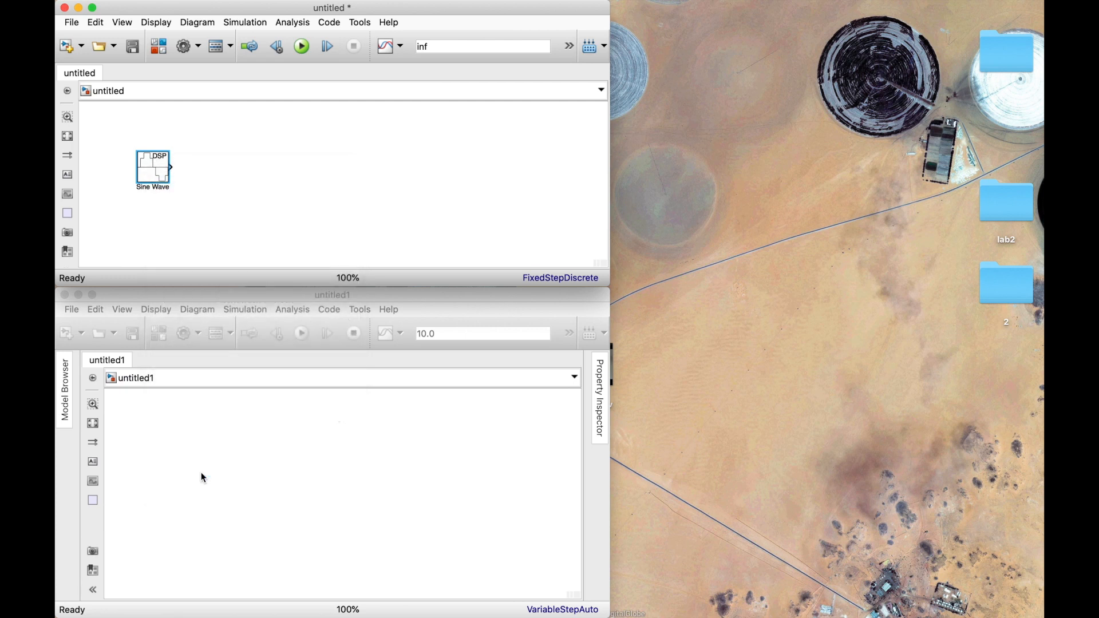
pyautogui.click(378, 23)
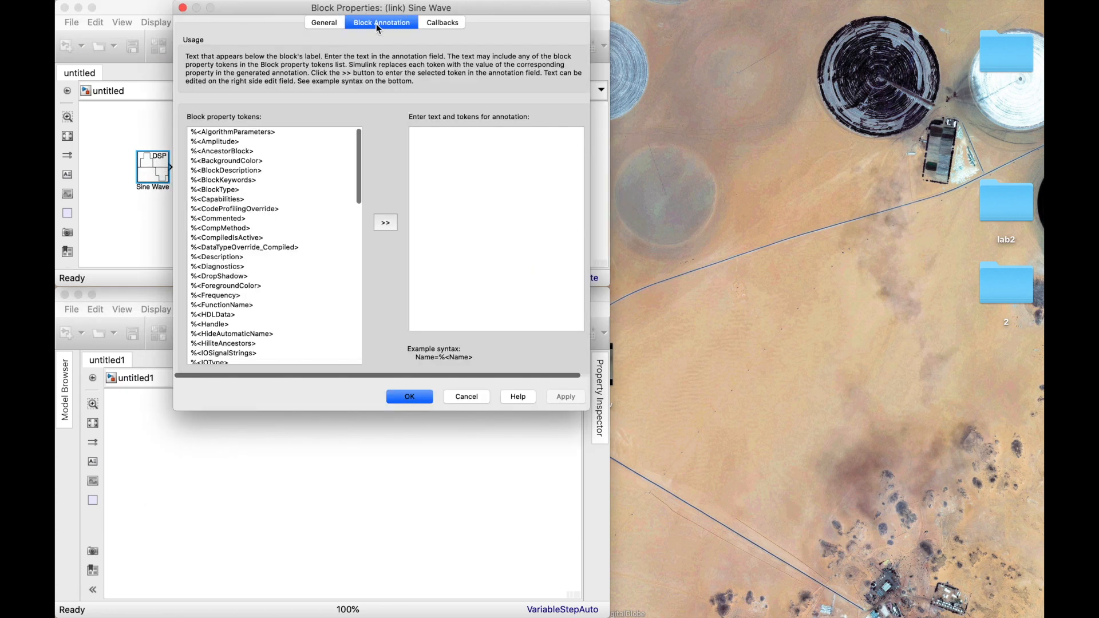
pyautogui.scroll(-2, 250, 246)
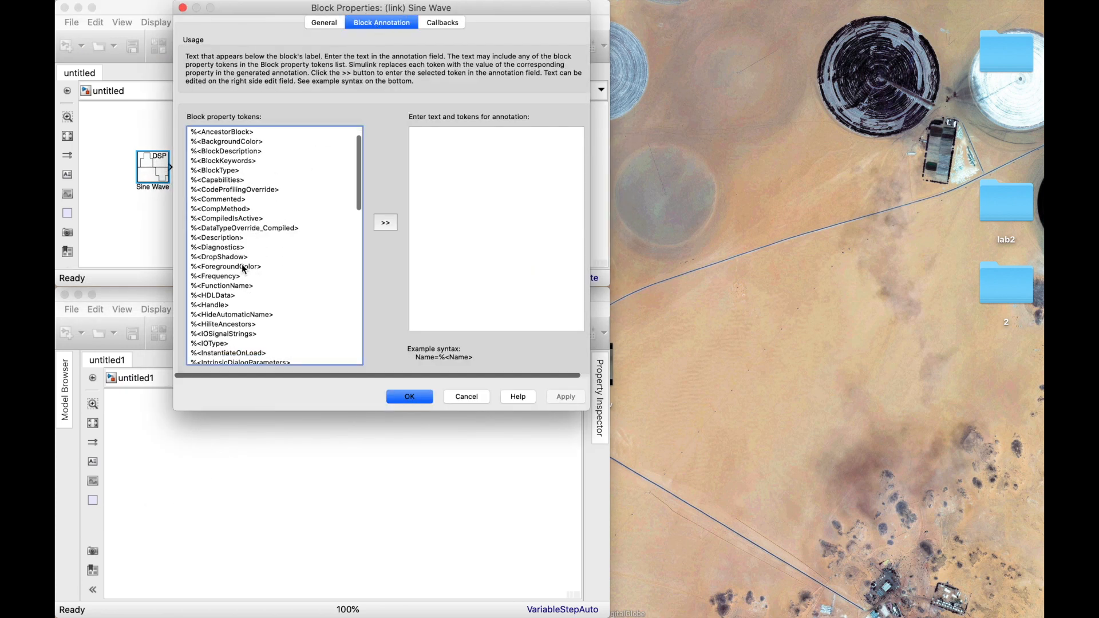
pyautogui.click(243, 276)
pyautogui.click(385, 224)
pyautogui.scroll(-10, 263, 301)
pyautogui.scroll(-8, 262, 306)
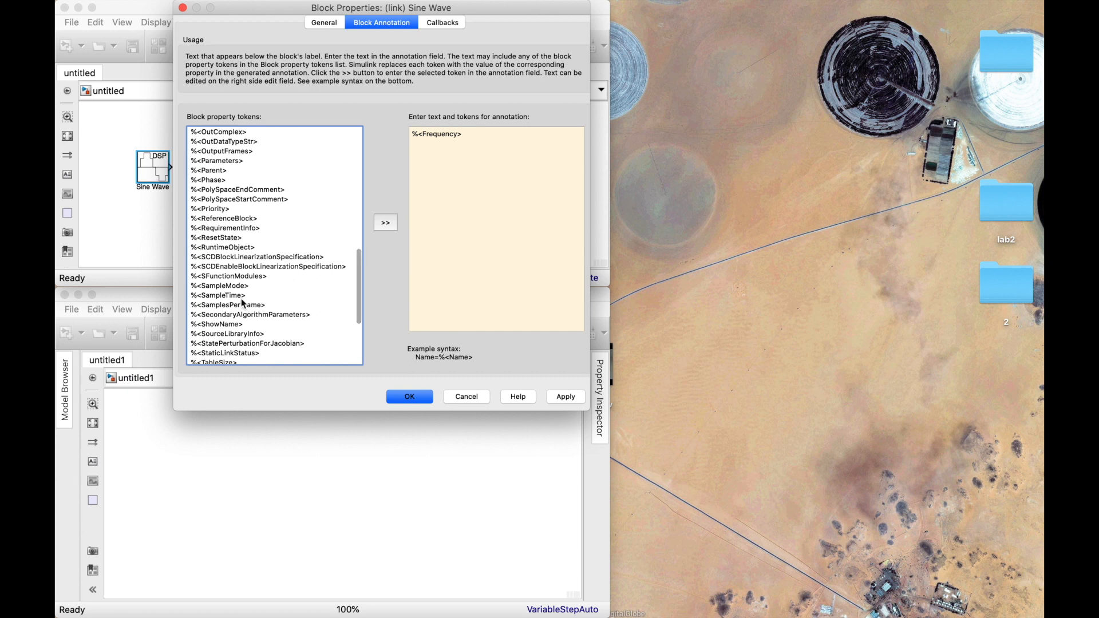
pyautogui.click(242, 297)
pyautogui.click(386, 223)
# Label the annotation tokens as "SampleTime = %<SampleTime>" and "Frequency = %<Frequency>", and apply the annotation to the Sine Wave block.
pyautogui.doubleClick(447, 144)
pyautogui.press('super+c')
pyautogui.click(413, 143)
pyautogui.press('super+v')
pyautogui.write('=')
pyautogui.doubleClick(451, 134)
pyautogui.click(414, 133)
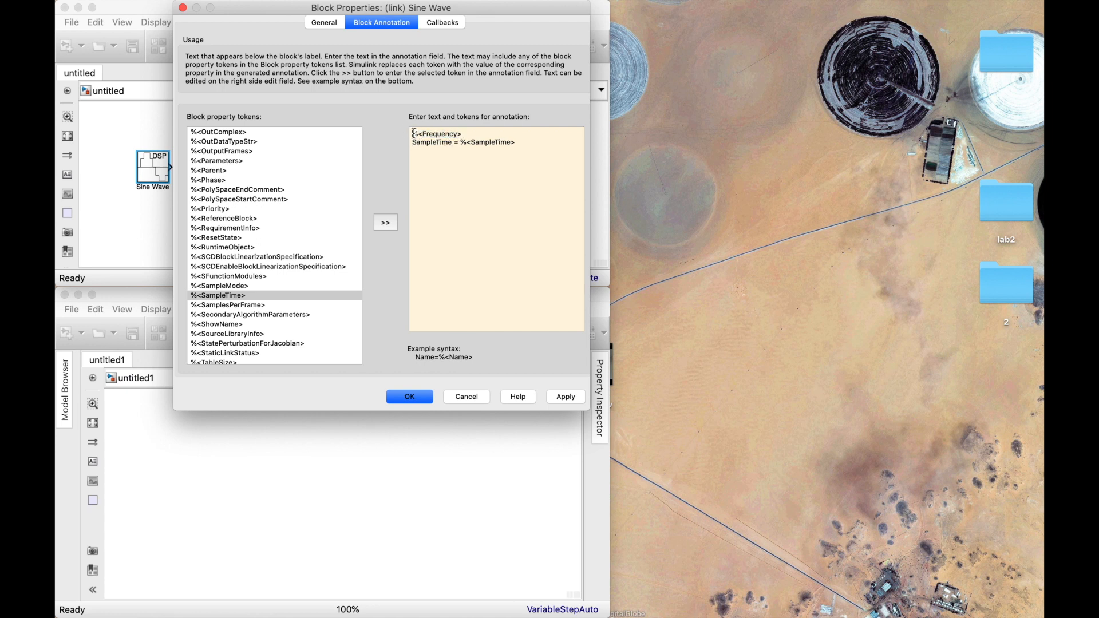
pyautogui.press('super+v')
pyautogui.write('=')
pyautogui.click(566, 397)
pyautogui.click(424, 396)
pyautogui.click(247, 229)
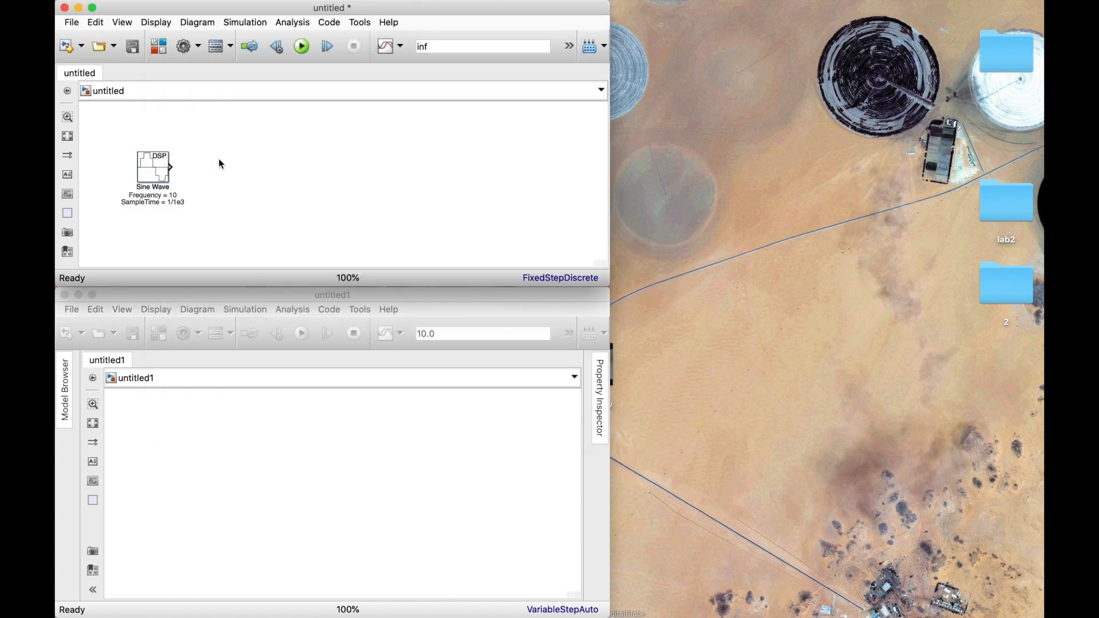
# Add a Delay block from Simulink/Discrete after the Sine Wave and connect the sine output to its input.
pyautogui.doubleClick(224, 172)
pyautogui.write('dela')
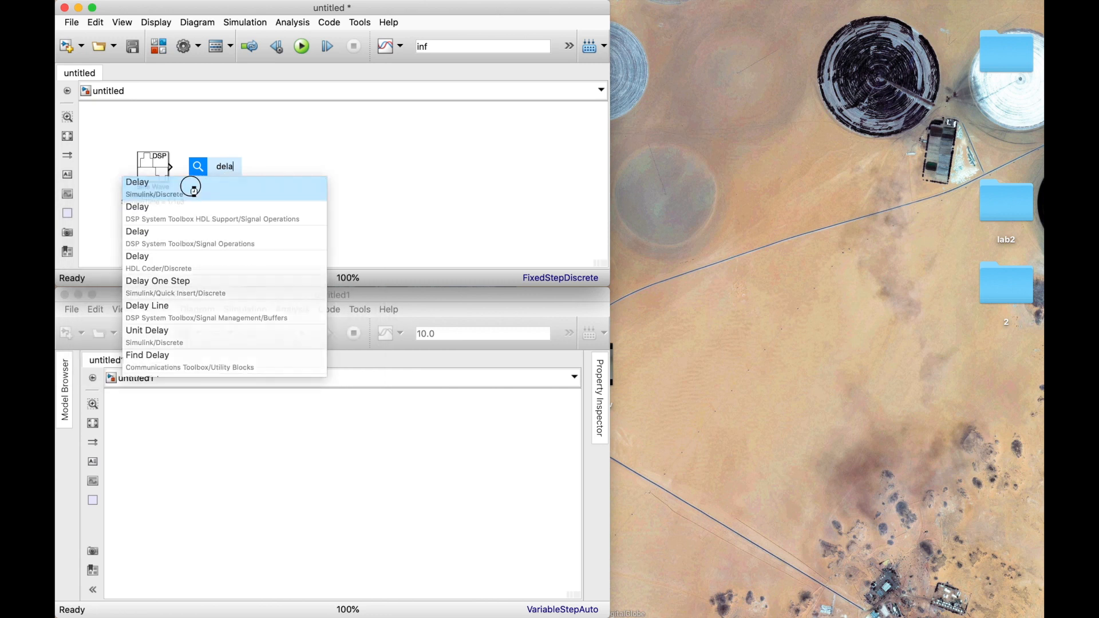
pyautogui.click(193, 191)
pyautogui.click(199, 170)
pyautogui.doubleClick(225, 167)
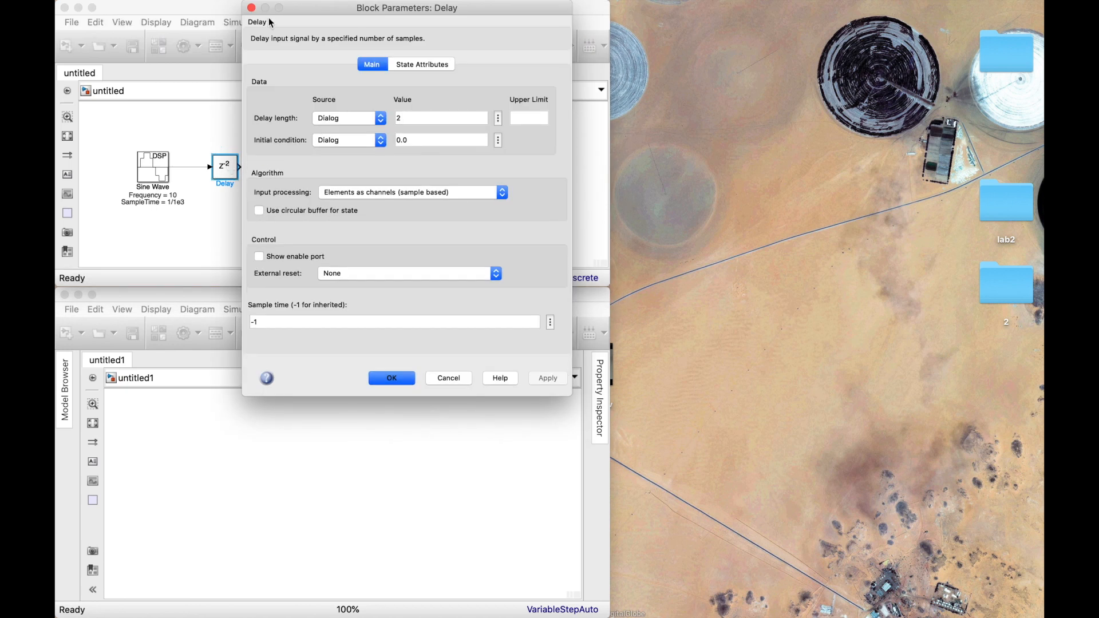
pyautogui.click(252, 8)
pyautogui.click(283, 168)
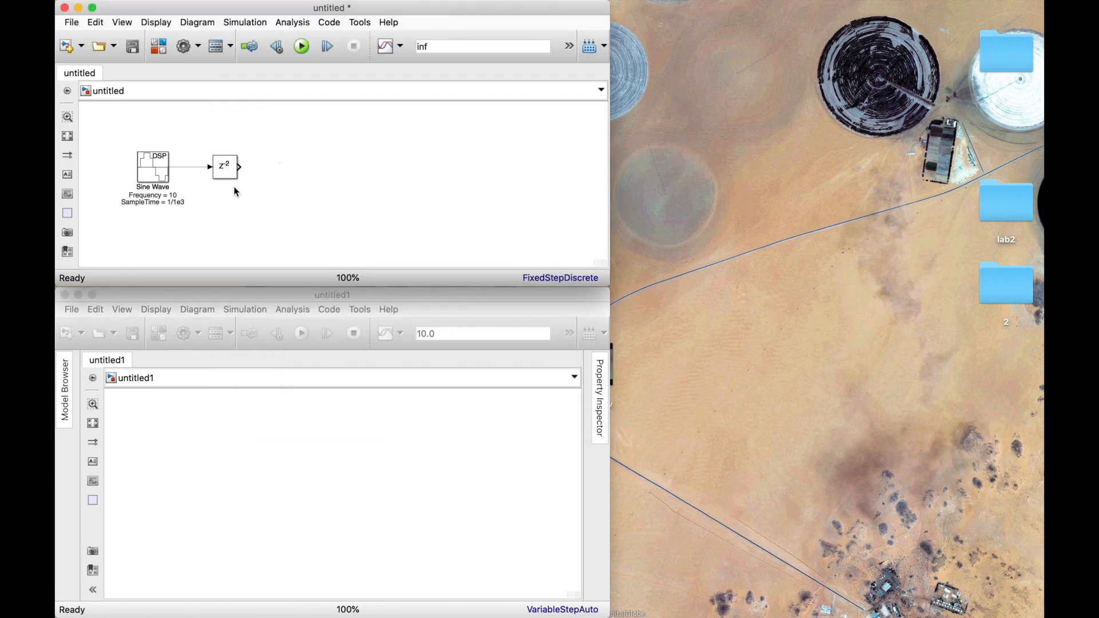
# Enter the expression (theta/360)*fm*Ts as the Delay block's delay length.
pyautogui.doubleClick(225, 168)
pyautogui.doubleClick(406, 118)
pyautogui.write('theta/360')
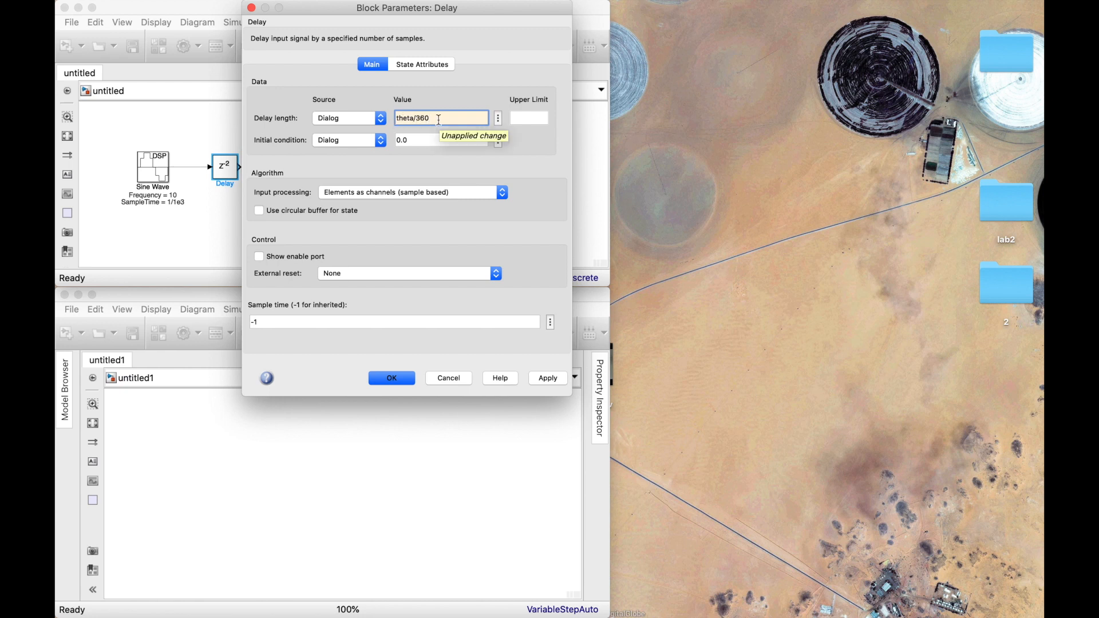
pyautogui.write(')')
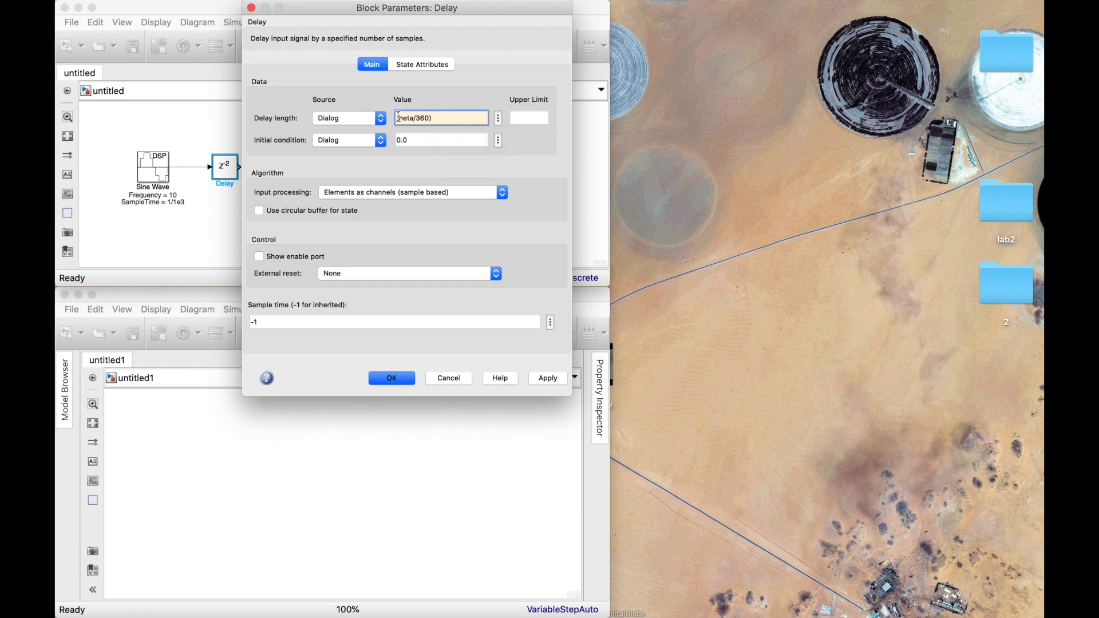
pyautogui.click(397, 118)
pyautogui.write('(')
pyautogui.click(456, 116)
pyautogui.write('/Tm')
pyautogui.press('BackSpace')
pyautogui.press('BackSpace')
pyautogui.write('fm*1')
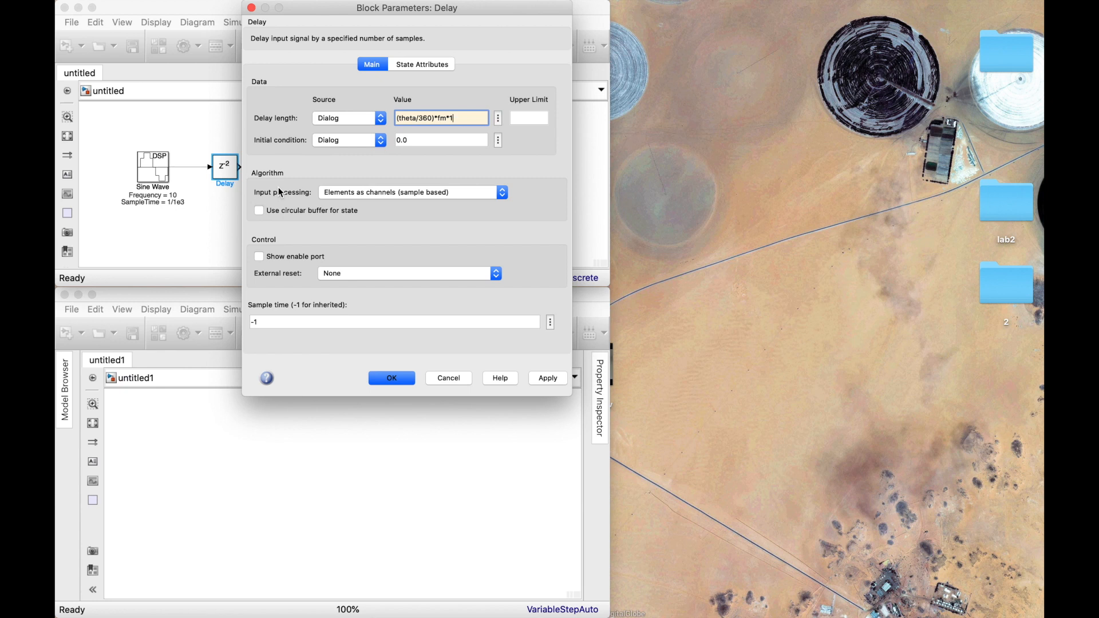
pyautogui.press('BackSpace')
pyautogui.write('Ts')
# Replace the variables in the delay length expression with the values 90, 10 and 1e3, and accept the Delay parameters.
pyautogui.doubleClick(405, 118)
pyautogui.write('90')
pyautogui.write('10')
pyautogui.press('BackSpace')
pyautogui.write('1e3')
pyautogui.click(393, 379)
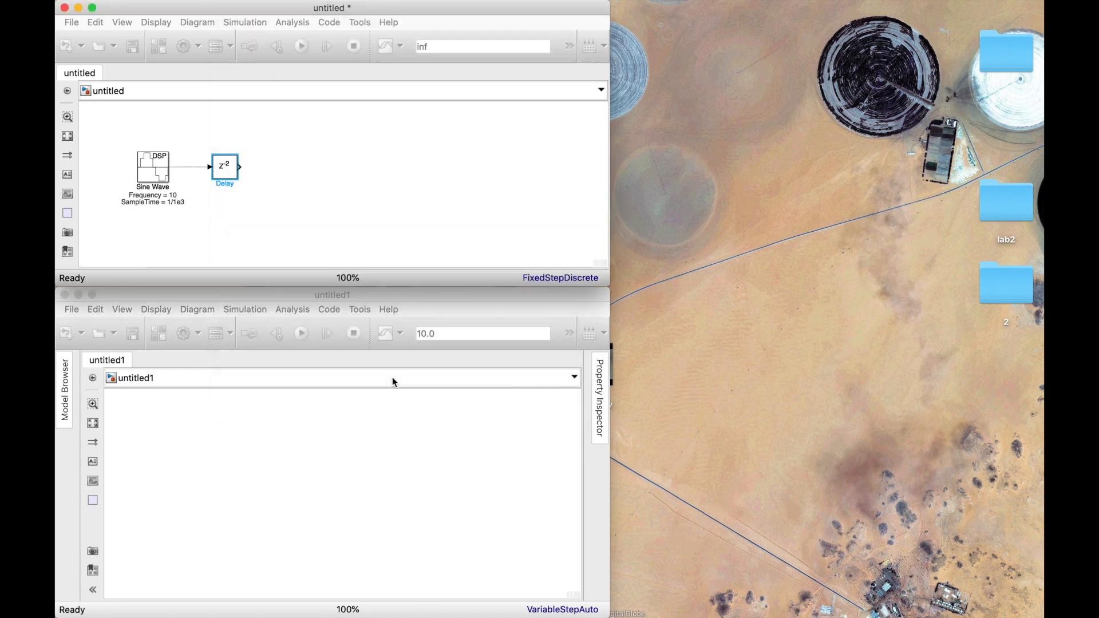
# Add a Discrete-Time VCO block, align it with the Delay block and connect the delay output to its input.
pyautogui.doubleClick(287, 168)
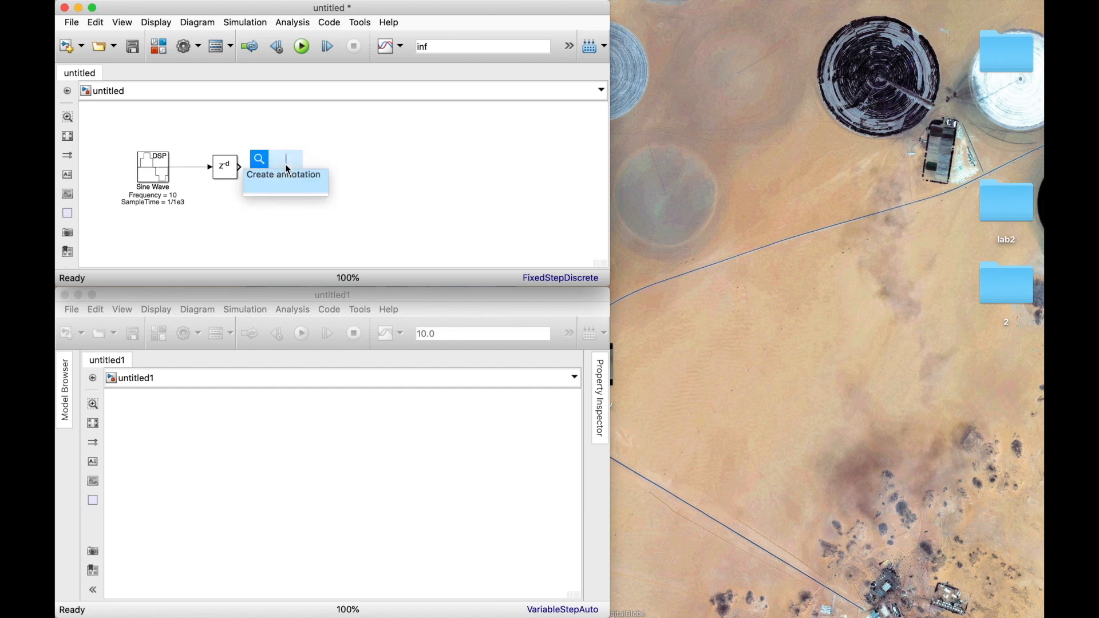
pyautogui.write('vco')
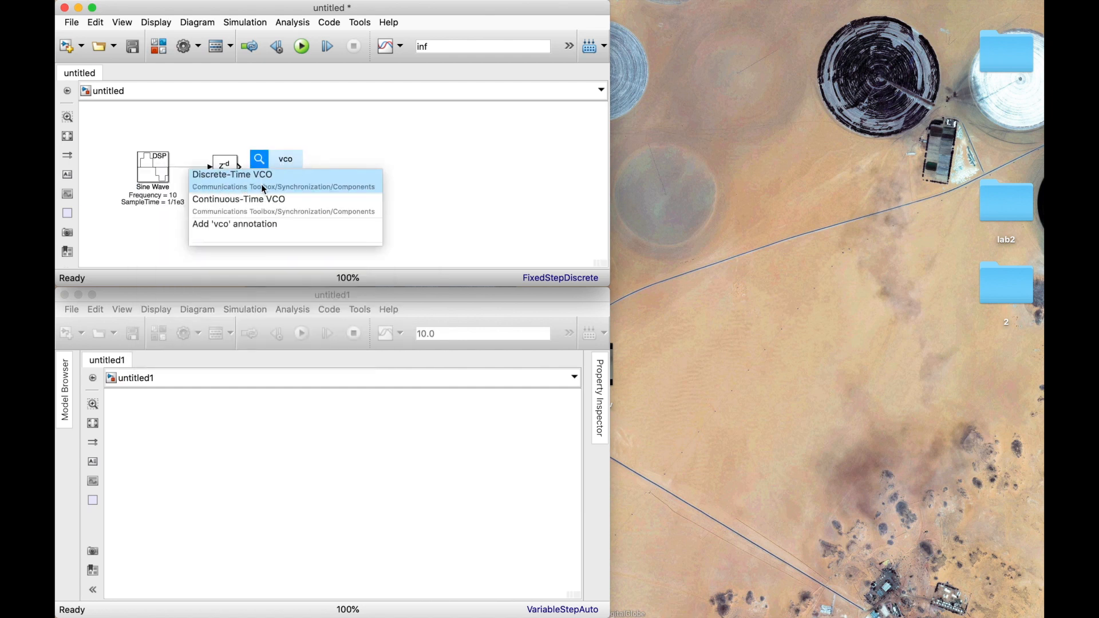
pyautogui.click(280, 187)
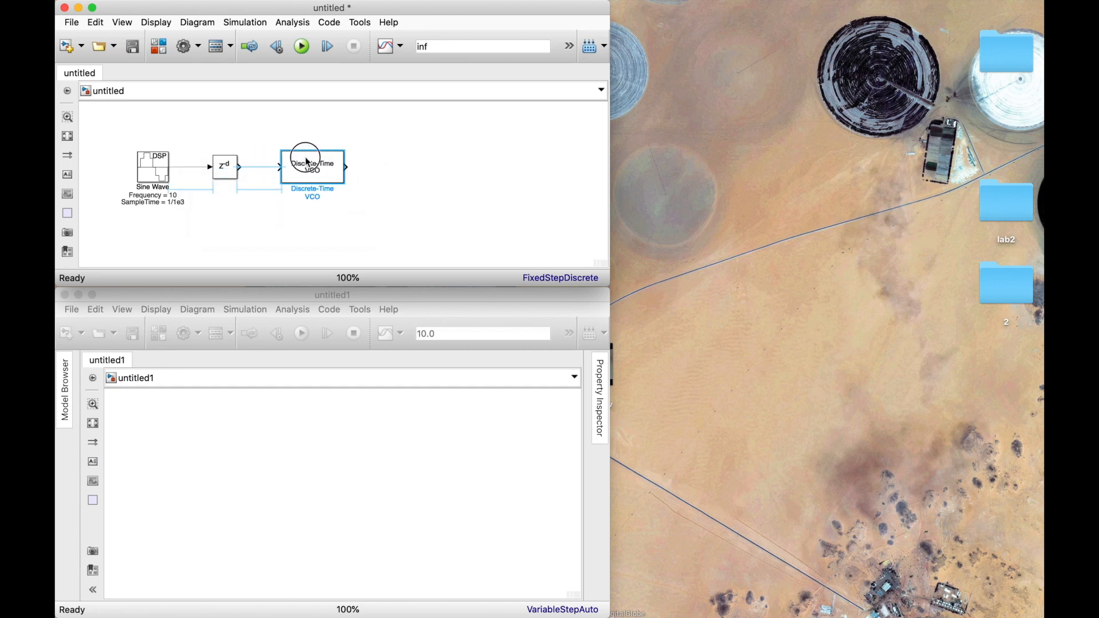
pyautogui.moveTo(302, 158); pyautogui.dragTo(304, 164)
pyautogui.click(254, 165)
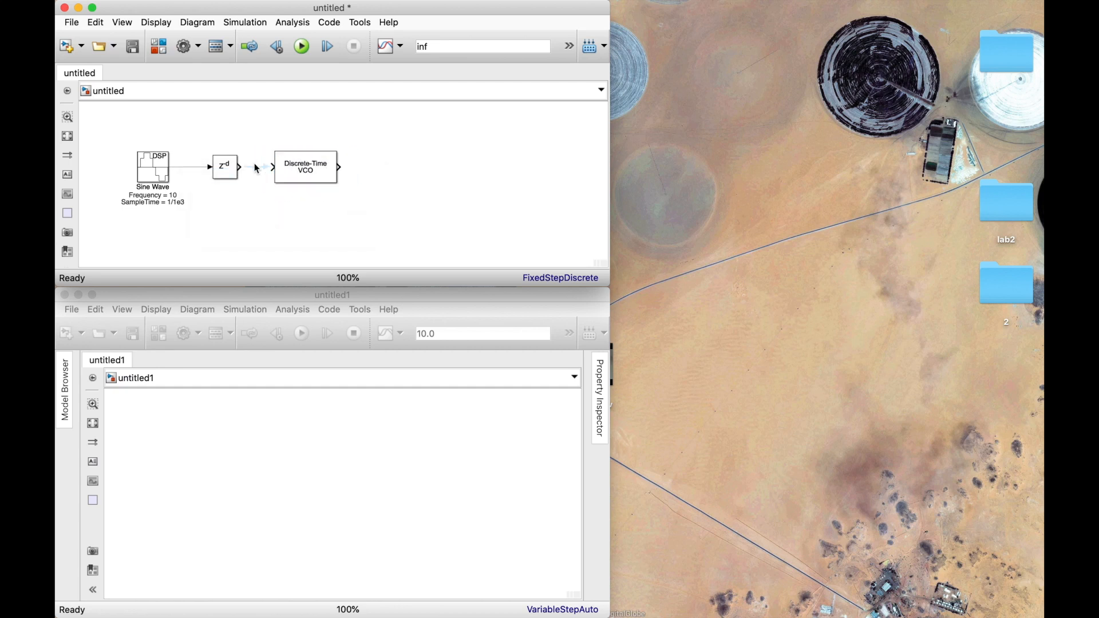
pyautogui.click(259, 171)
# Set the Discrete-Time VCO's quiescent frequency to 500 Hz and its input sensitivity to 250 Hz/V.
pyautogui.doubleClick(307, 170)
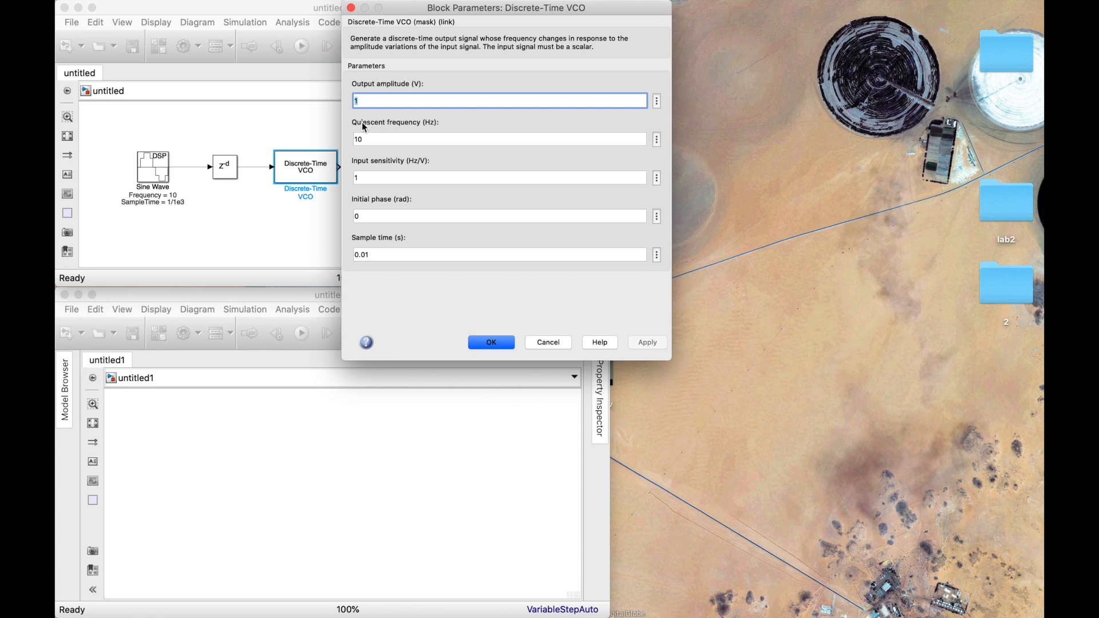
pyautogui.press('Tab')
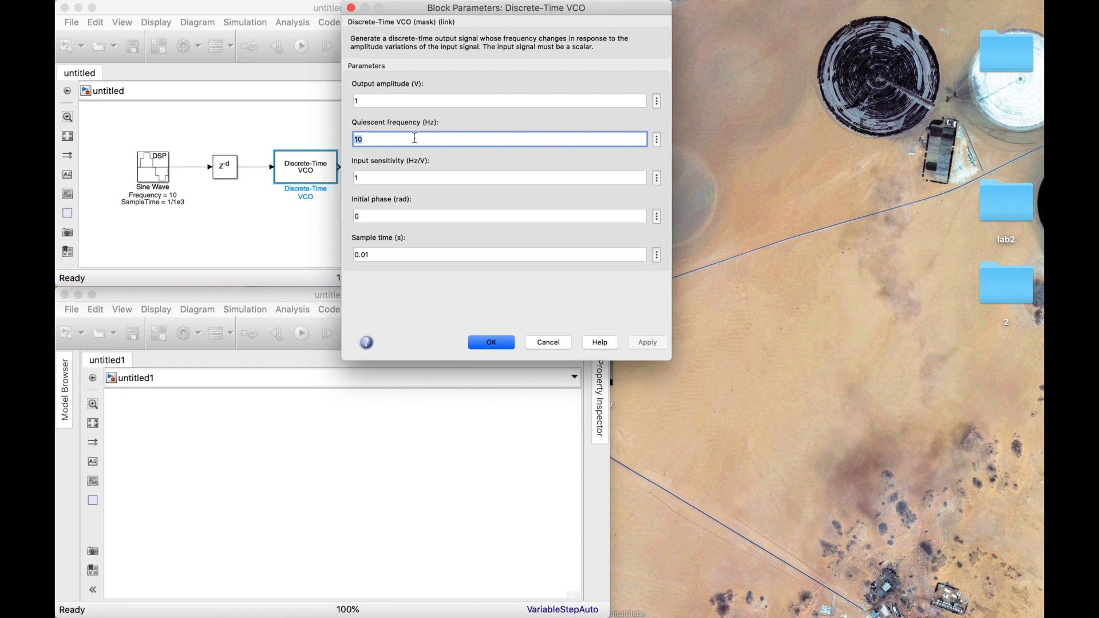
pyautogui.write('50')
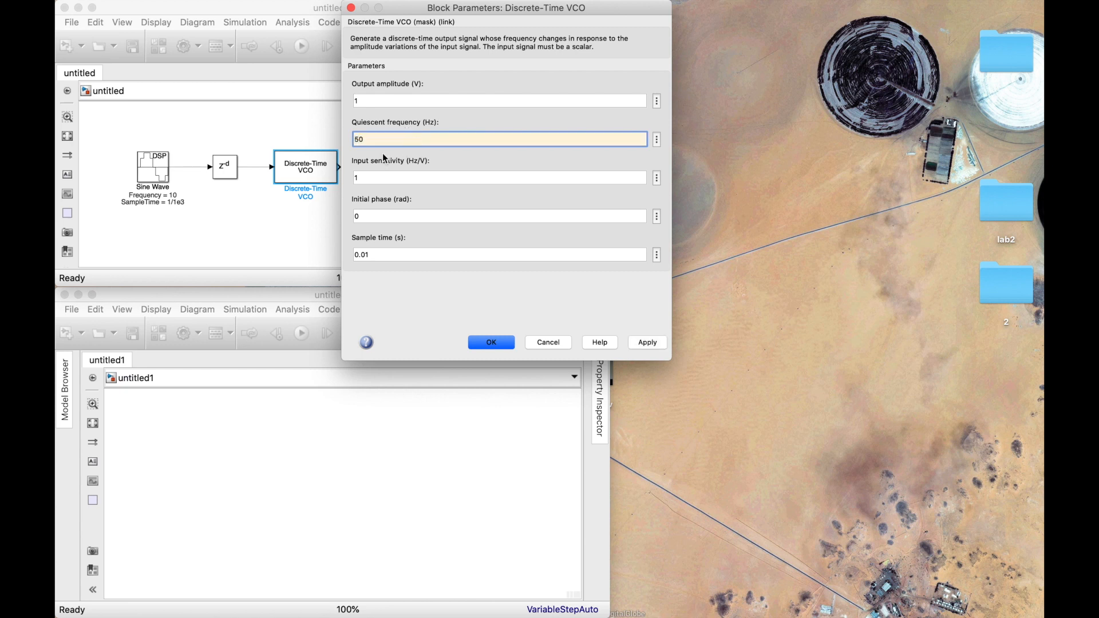
pyautogui.click(399, 178)
pyautogui.doubleClick(376, 138)
pyautogui.click(376, 136)
pyautogui.write('0')
pyautogui.press('Tab')
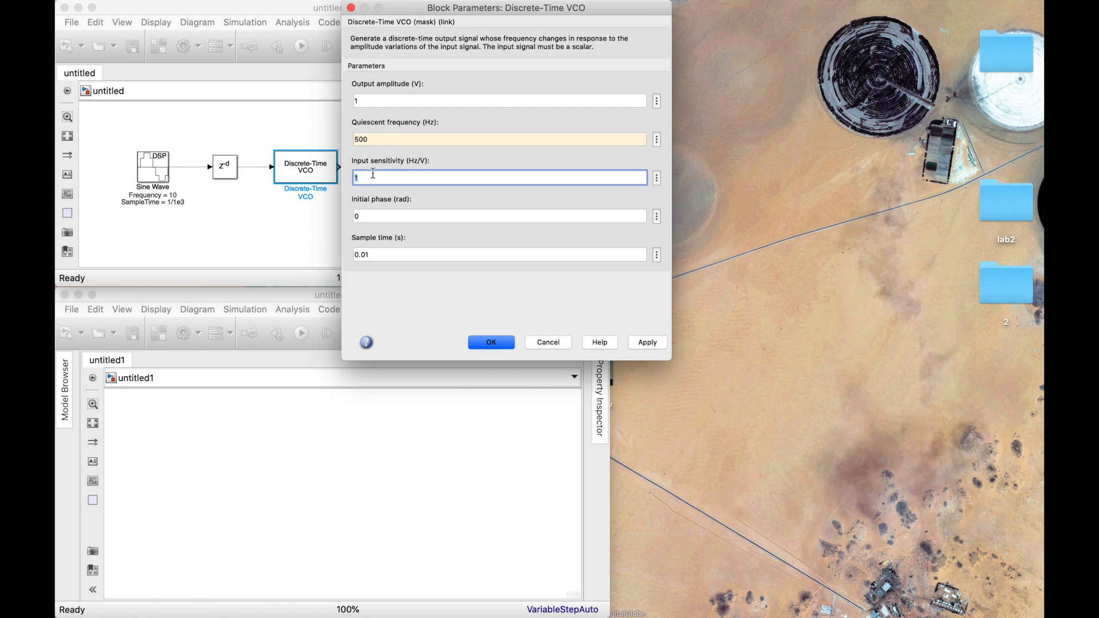
pyautogui.write('250')
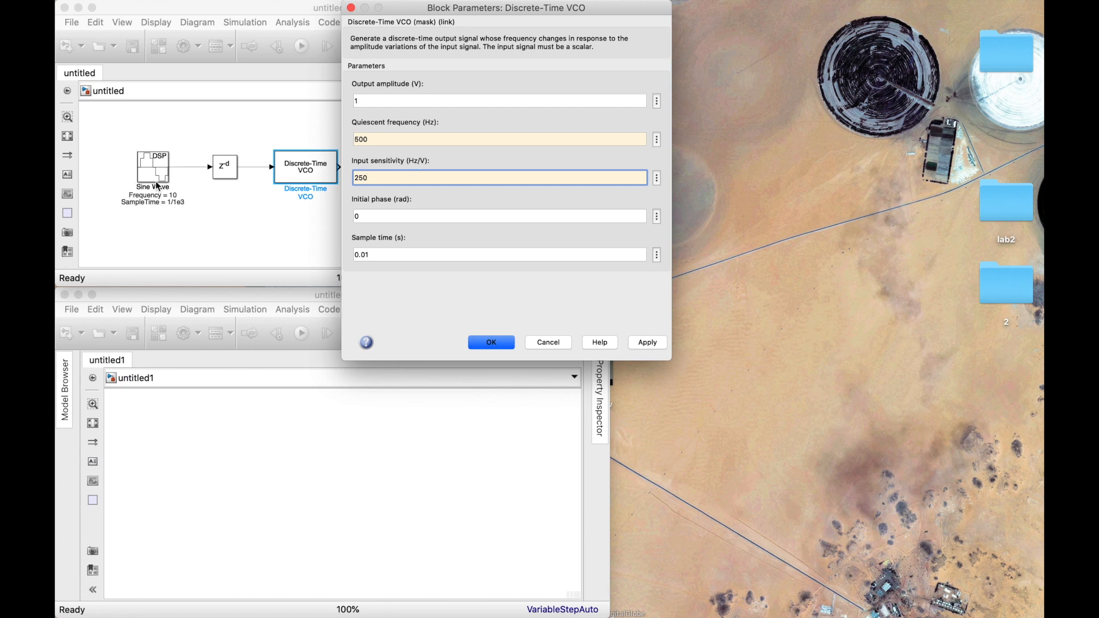
# Set the Discrete-Time VCO's sample time to 1/1e3 and accept the block parameters.
pyautogui.click(379, 233)
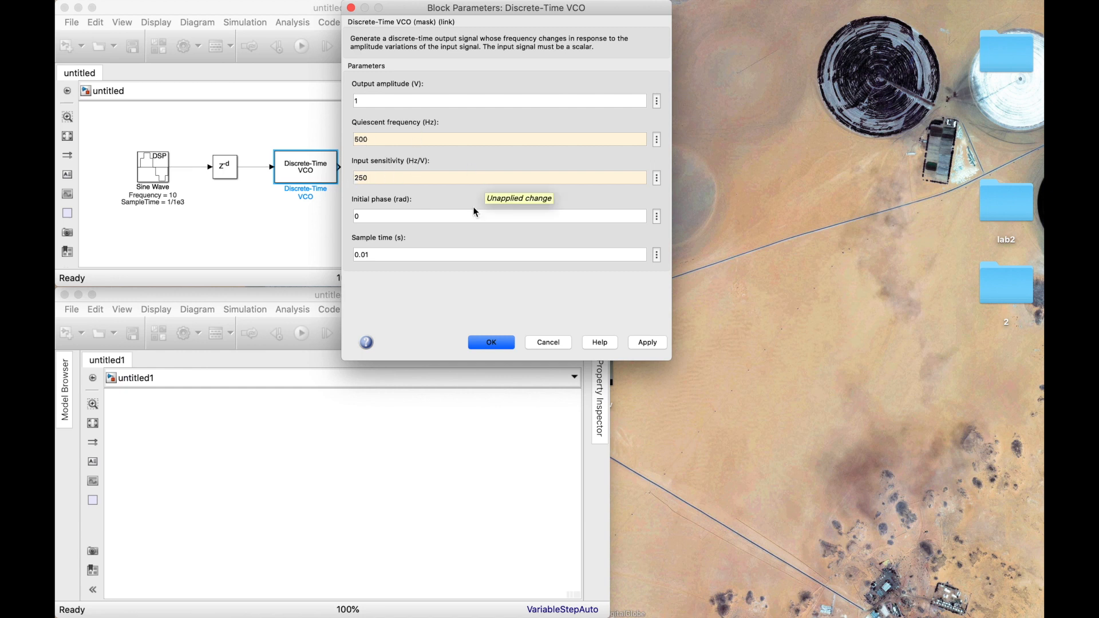
pyautogui.click(397, 252)
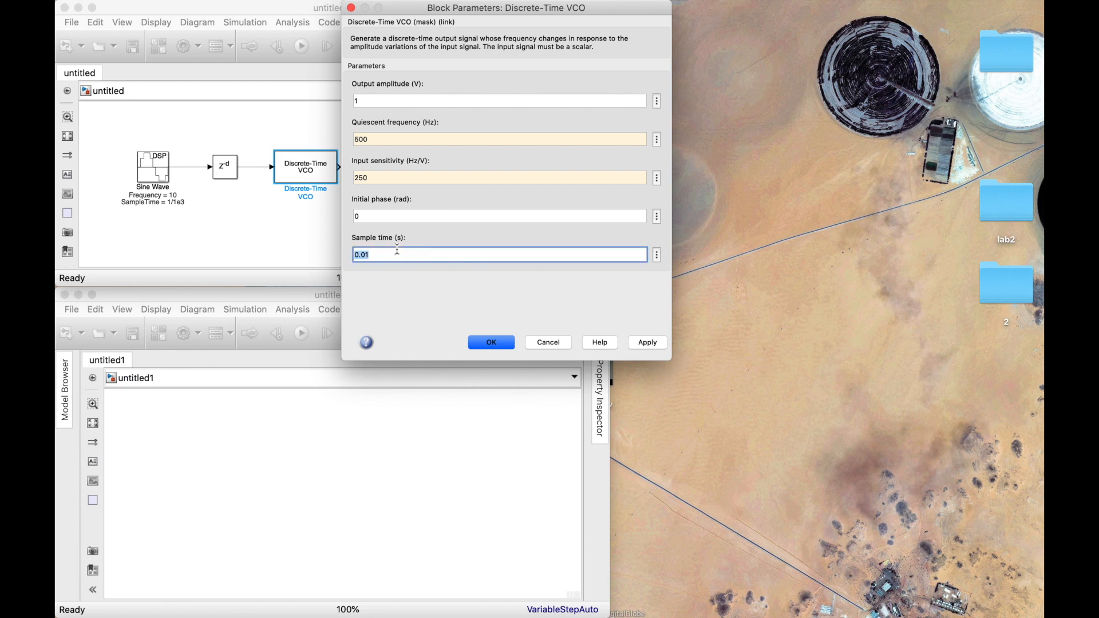
pyautogui.write('1/1e3')
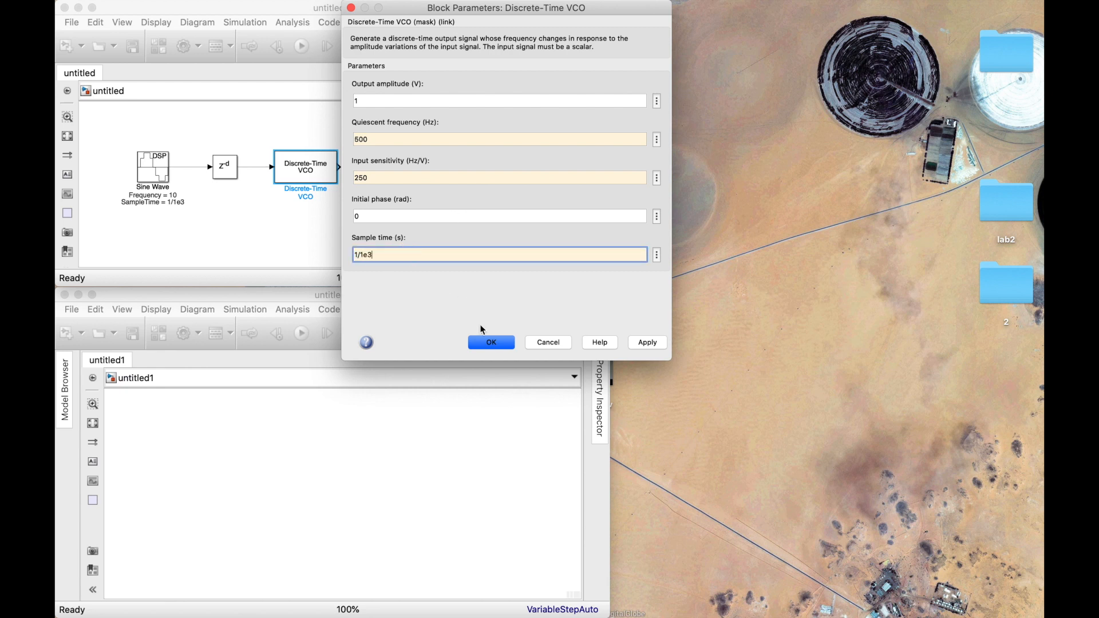
pyautogui.click(491, 342)
# Add a Scope block connected to the output of the Discrete-Time VCO.
pyautogui.doubleClick(386, 168)
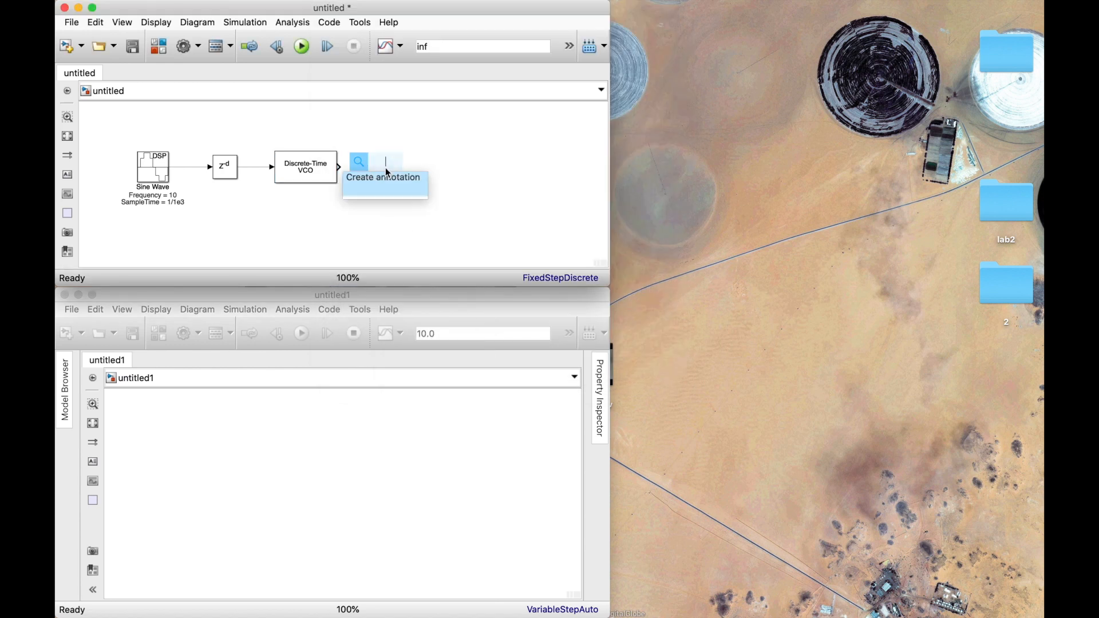
pyautogui.write('scope')
pyautogui.click(354, 182)
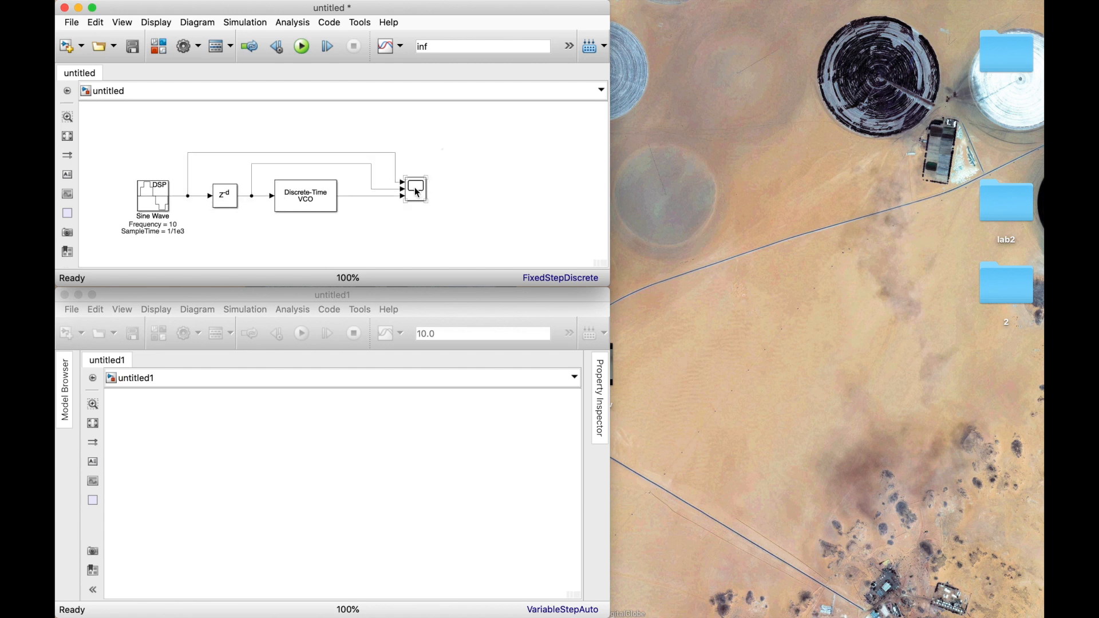
# Set the simulation stop time of the VCO model to 1.
pyautogui.click(441, 44)
pyautogui.click(445, 107)
pyautogui.click(152, 209)
pyautogui.doubleClick(422, 46)
pyautogui.write('1')
pyautogui.click(452, 112)
# Open the Scope and place its window beside the VCO model, resized to match the model window's height.
pyautogui.doubleClick(416, 189)
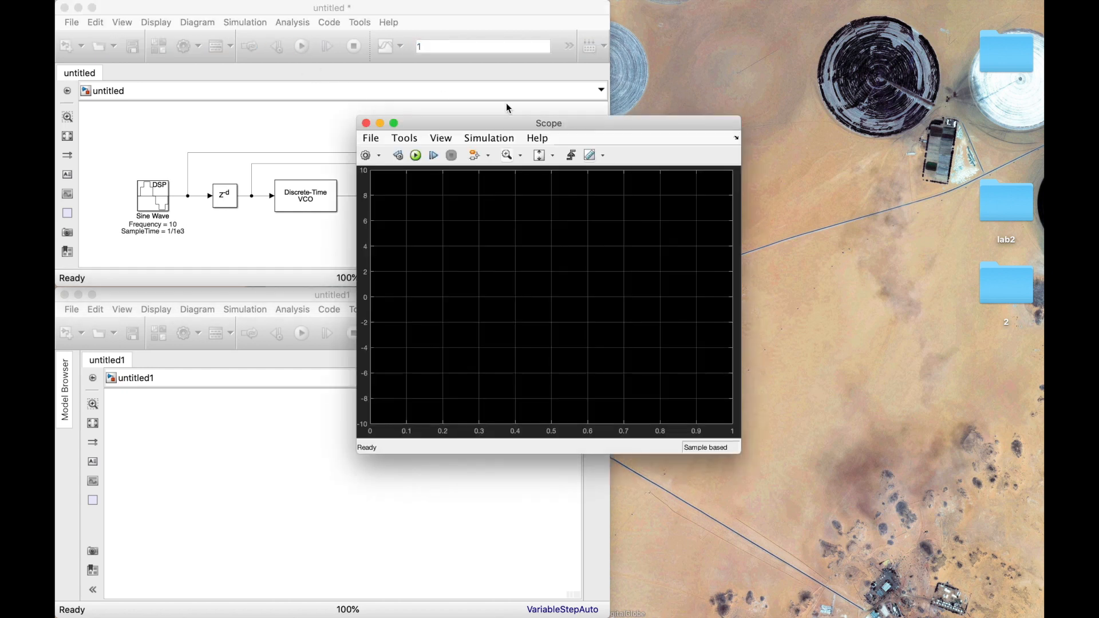
pyautogui.moveTo(502, 122); pyautogui.dragTo(804, 6)
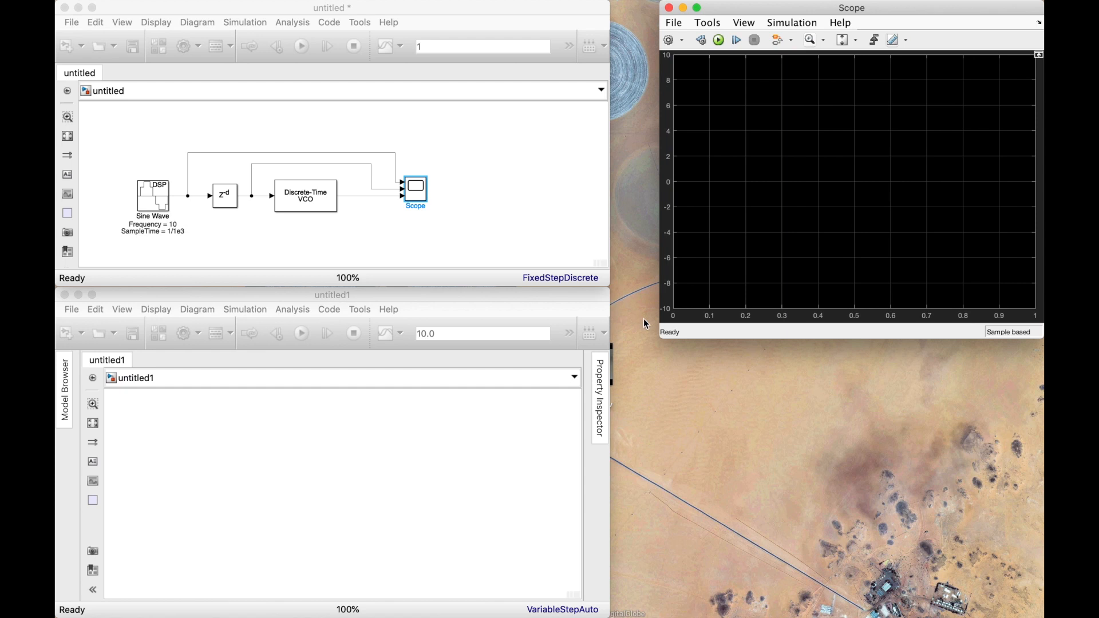
pyautogui.moveTo(659, 338); pyautogui.dragTo(611, 286)
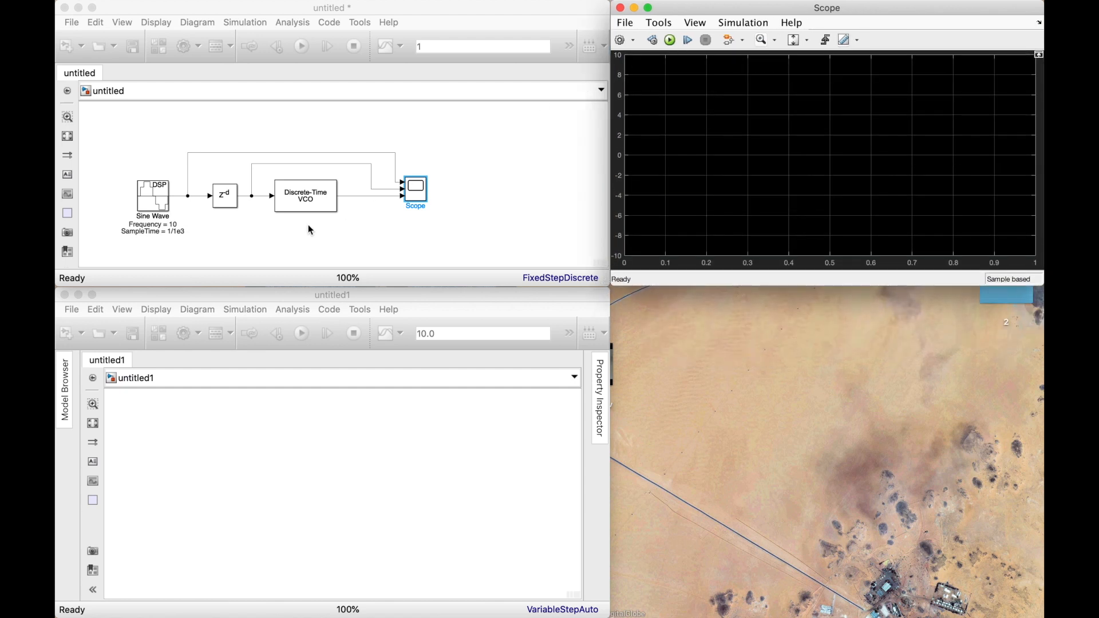
# Run the simulation and zoom the Scope in on about the first 0.12 s of the signals.
pyautogui.click(695, 22)
pyautogui.click(677, 40)
pyautogui.click(672, 40)
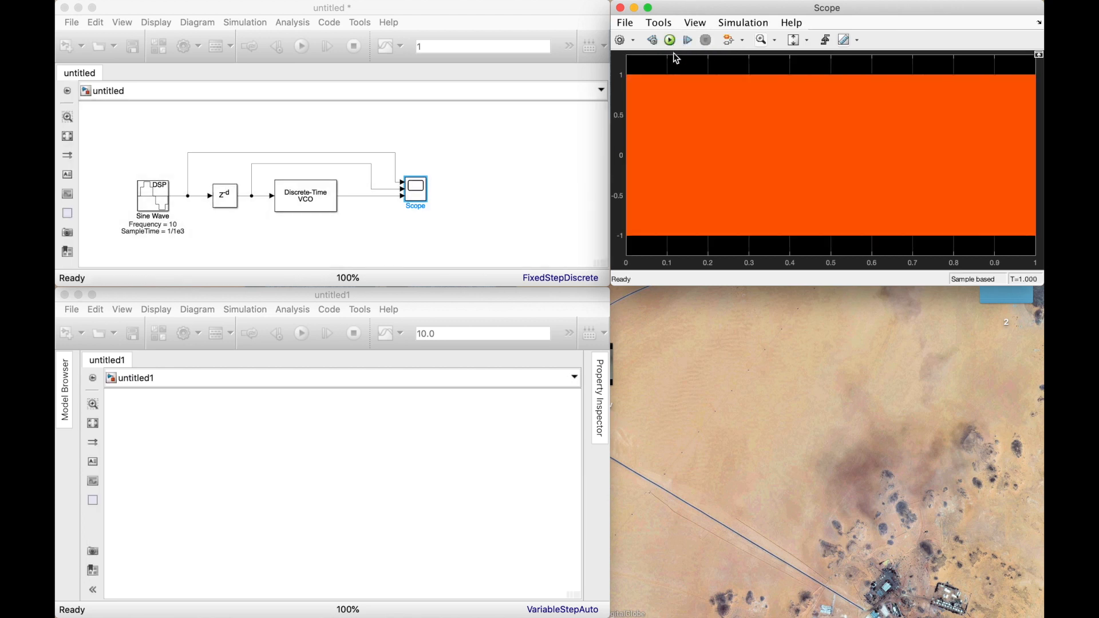
pyautogui.click(761, 40)
pyautogui.moveTo(675, 62); pyautogui.dragTo(531, 303)
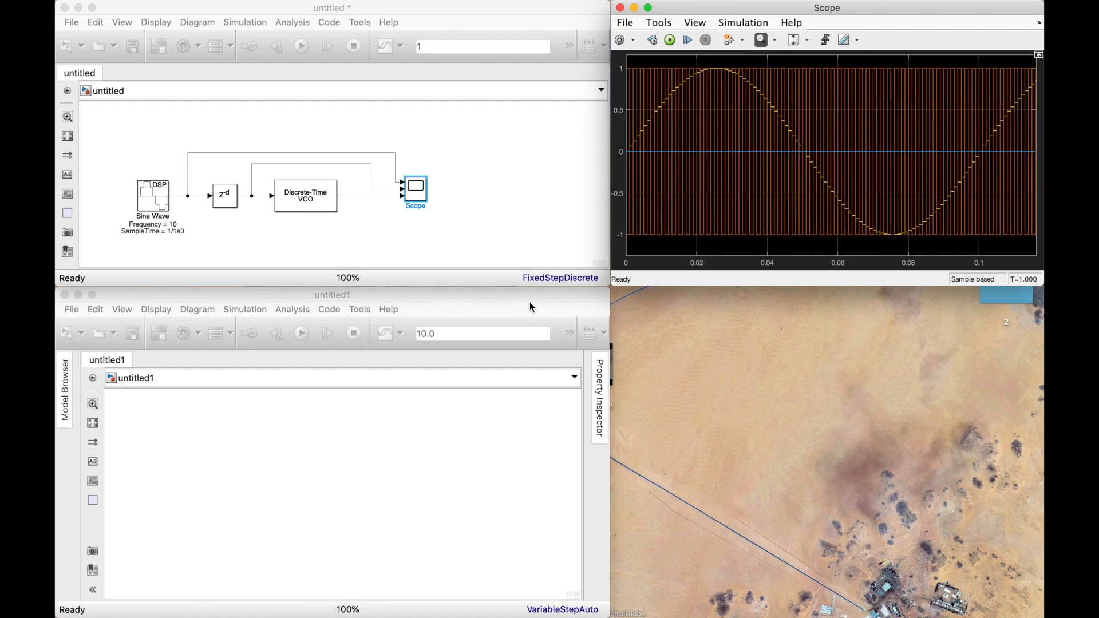
# Show the legend in the Scope and split its display into a layout of three stacked plots.
pyautogui.click(667, 23)
pyautogui.moveTo(697, 24)
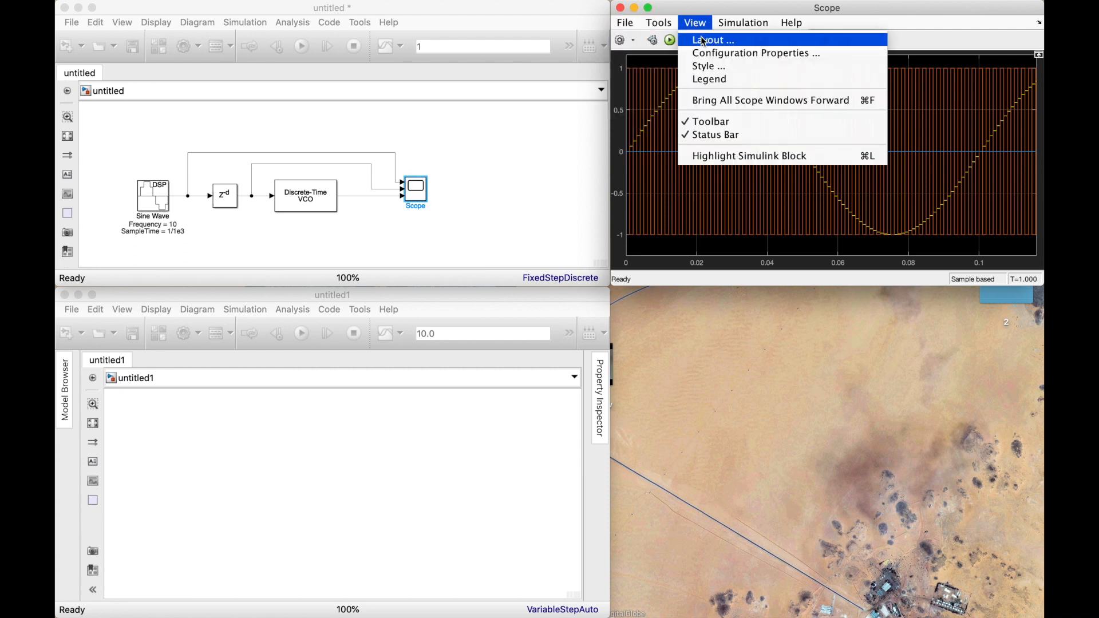
pyautogui.click(722, 81)
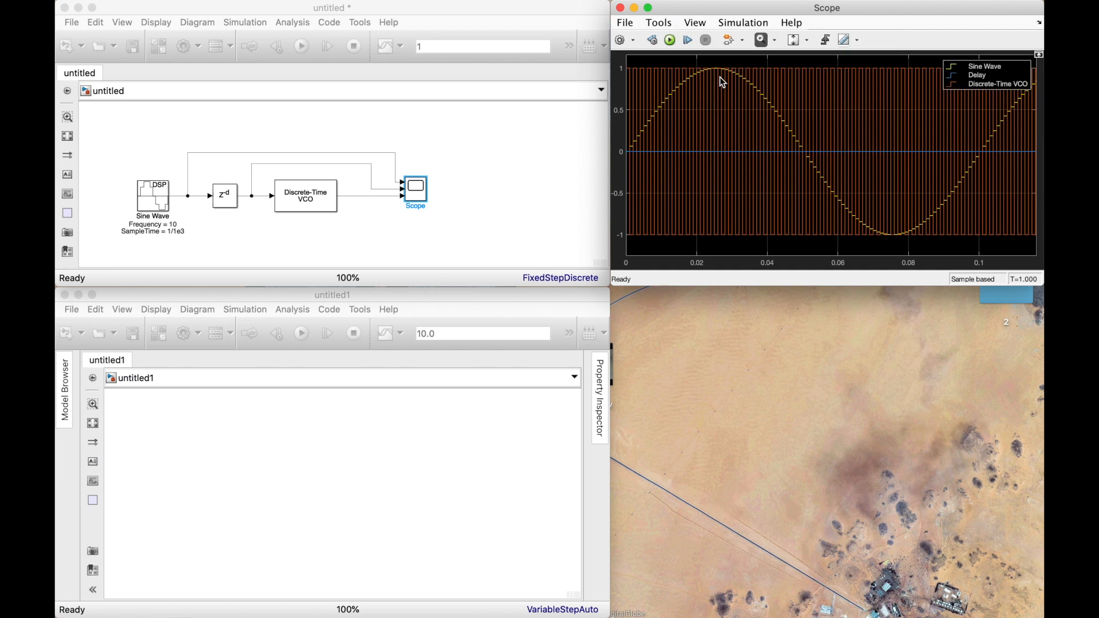
pyautogui.click(696, 24)
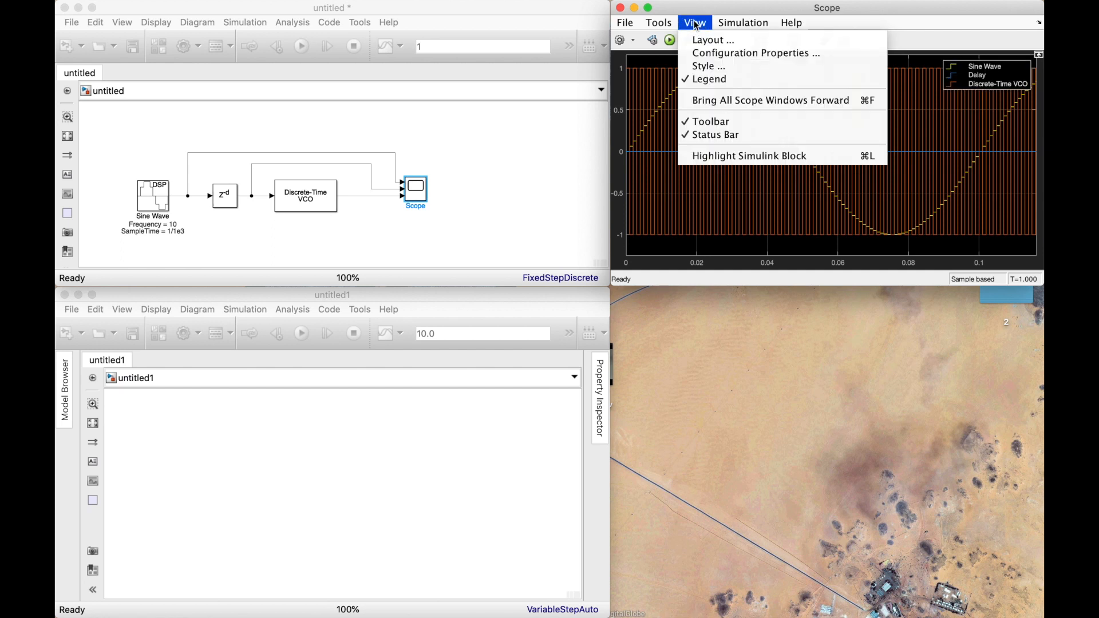
pyautogui.click(710, 40)
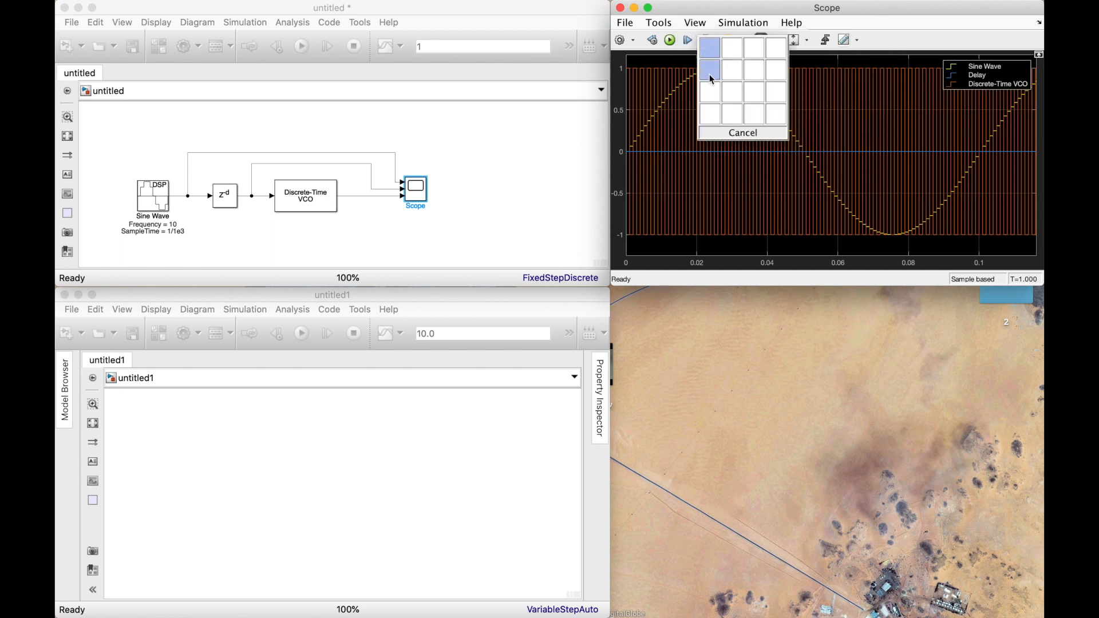
pyautogui.click(710, 95)
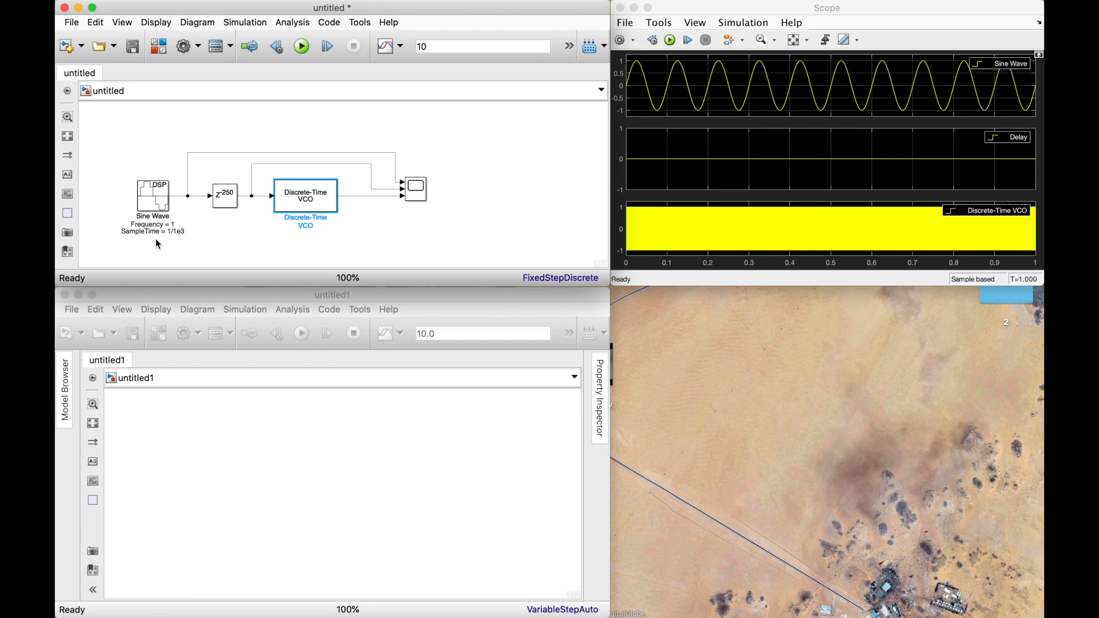
# Review the block parameters of the Delay and the Discrete-Time VCO without changing them.
pyautogui.click(224, 203)
pyautogui.doubleClick(223, 202)
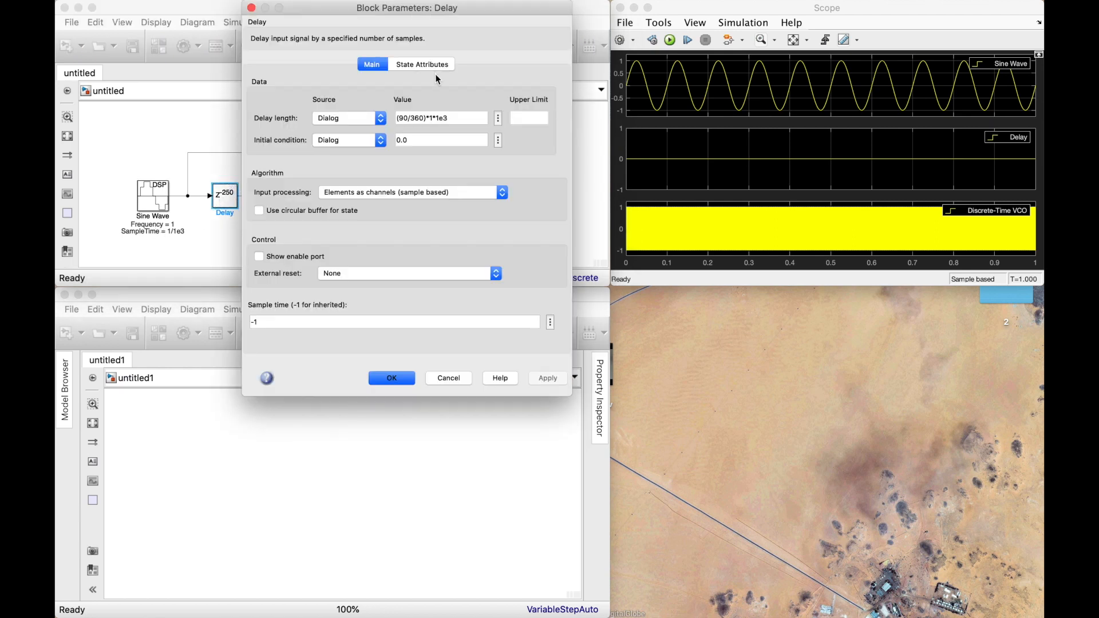
pyautogui.click(251, 7)
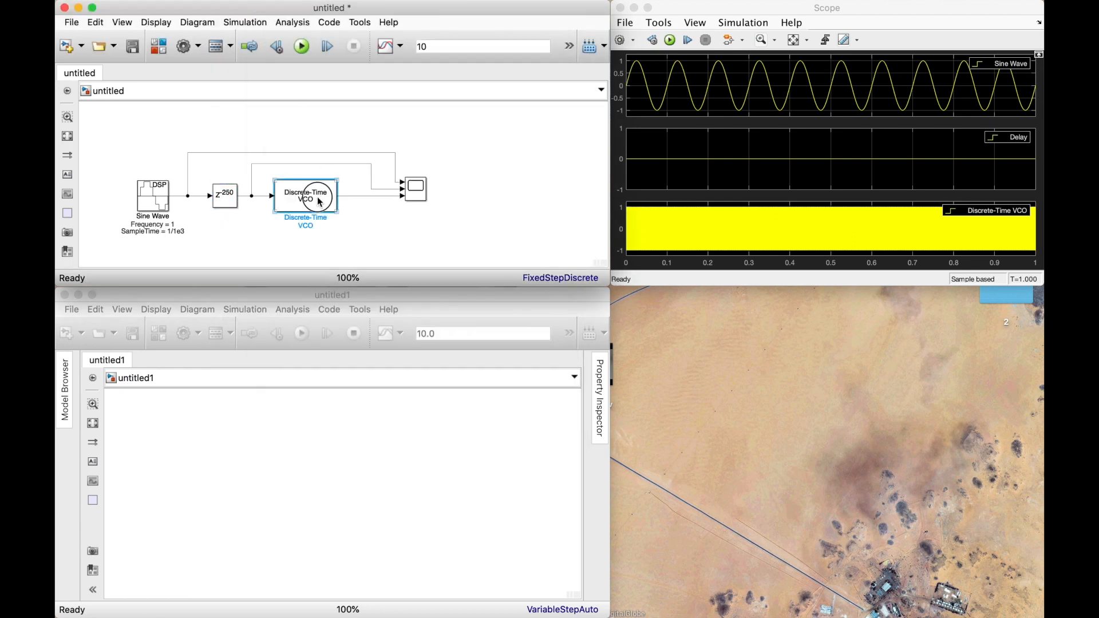
pyautogui.doubleClick(305, 196)
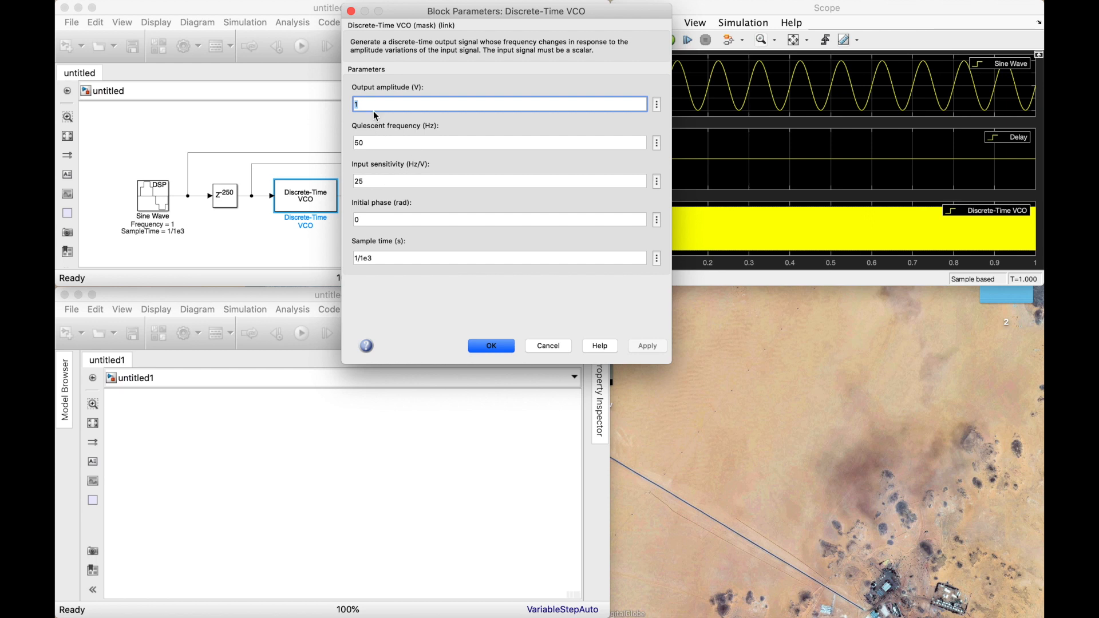
pyautogui.click(351, 10)
pyautogui.click(451, 142)
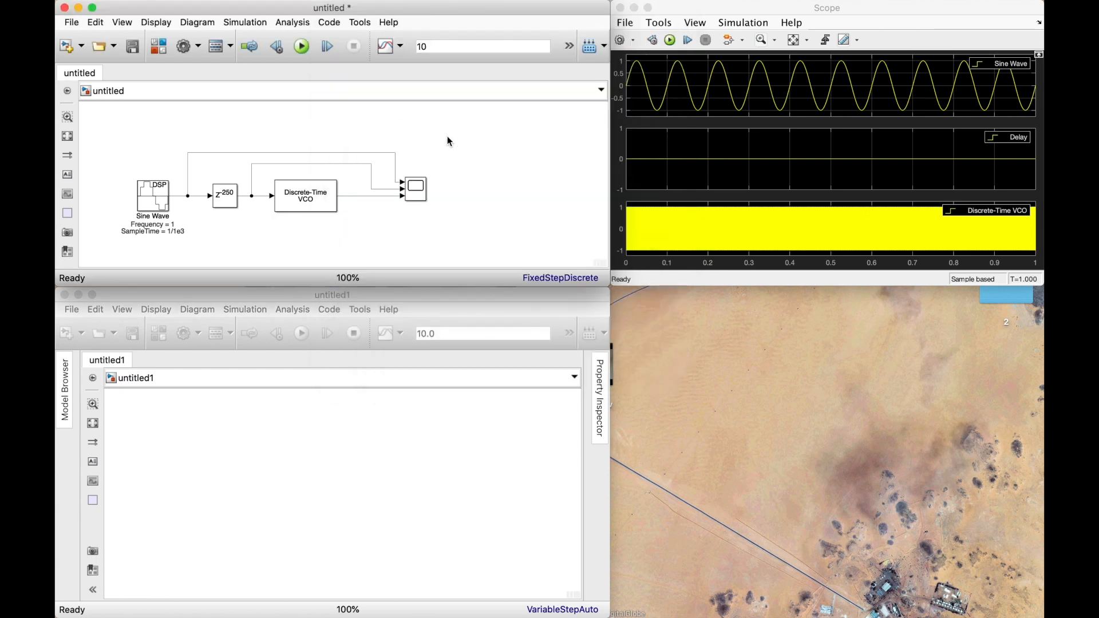
# Run the simulation again and zoom the Scope in on about the first 2 s of the three signals.
pyautogui.click(670, 41)
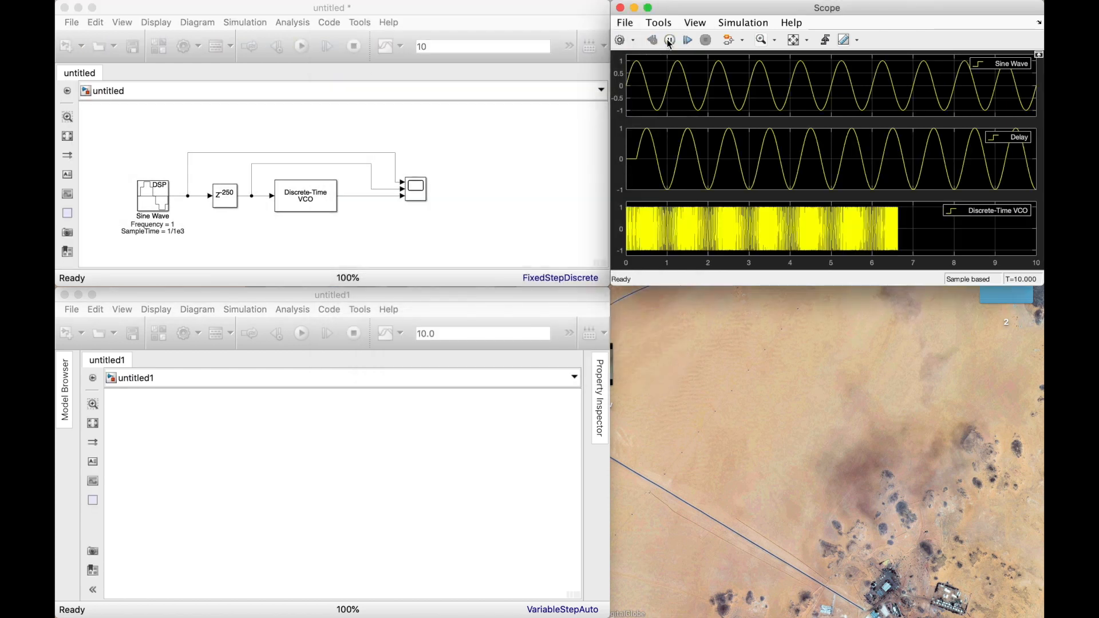
pyautogui.click(760, 40)
pyautogui.moveTo(708, 56); pyautogui.dragTo(561, 155)
pyautogui.click(792, 41)
pyautogui.moveTo(708, 56); pyautogui.dragTo(582, 147)
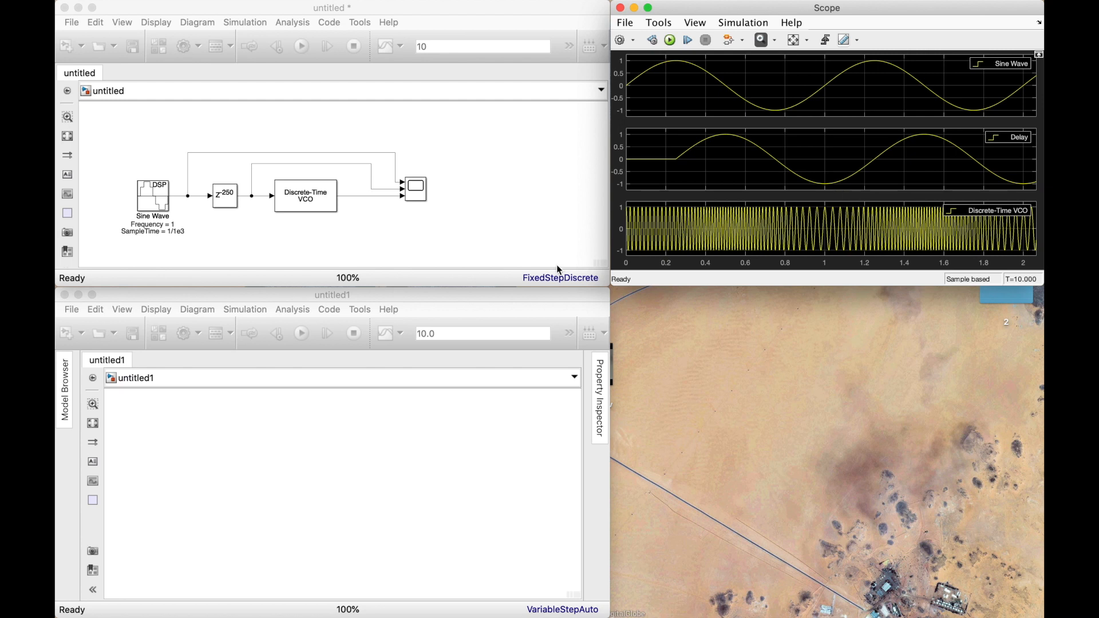
# Add a From Multimedia File block from DSP System Toolbox/Sources to the empty untitled1 model.
pyautogui.click(262, 443)
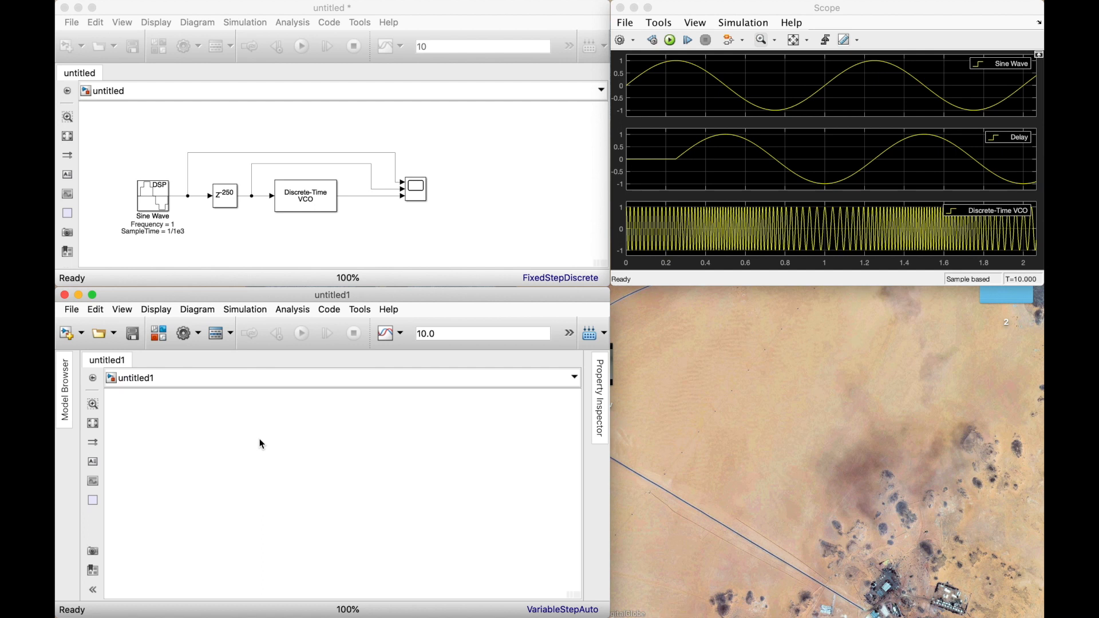
pyautogui.doubleClick(197, 449)
pyautogui.write('multimedia')
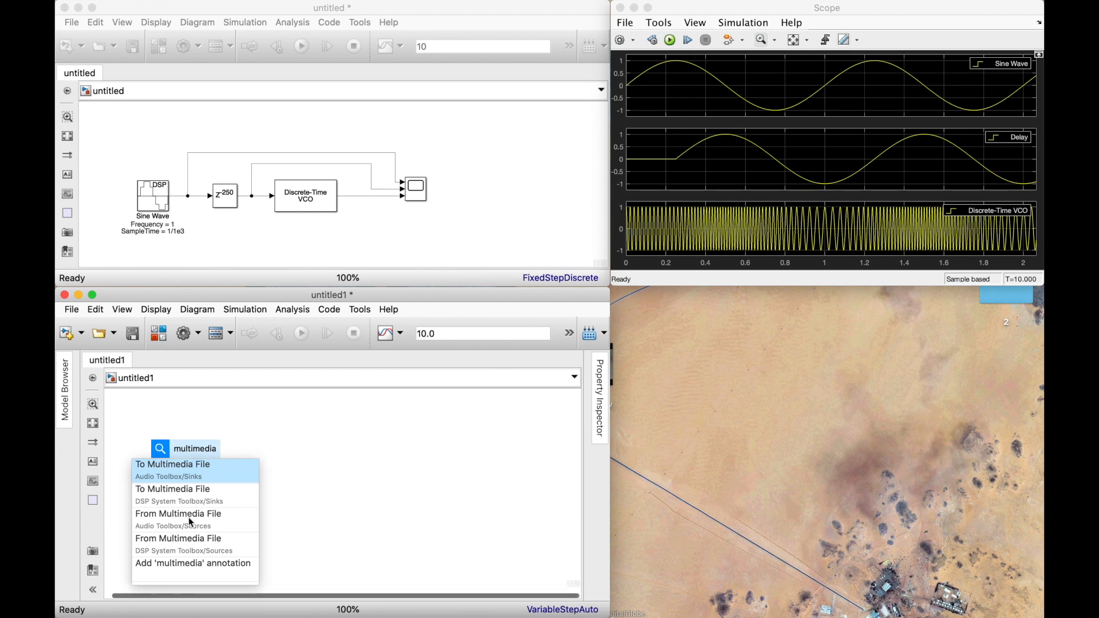
pyautogui.click(195, 543)
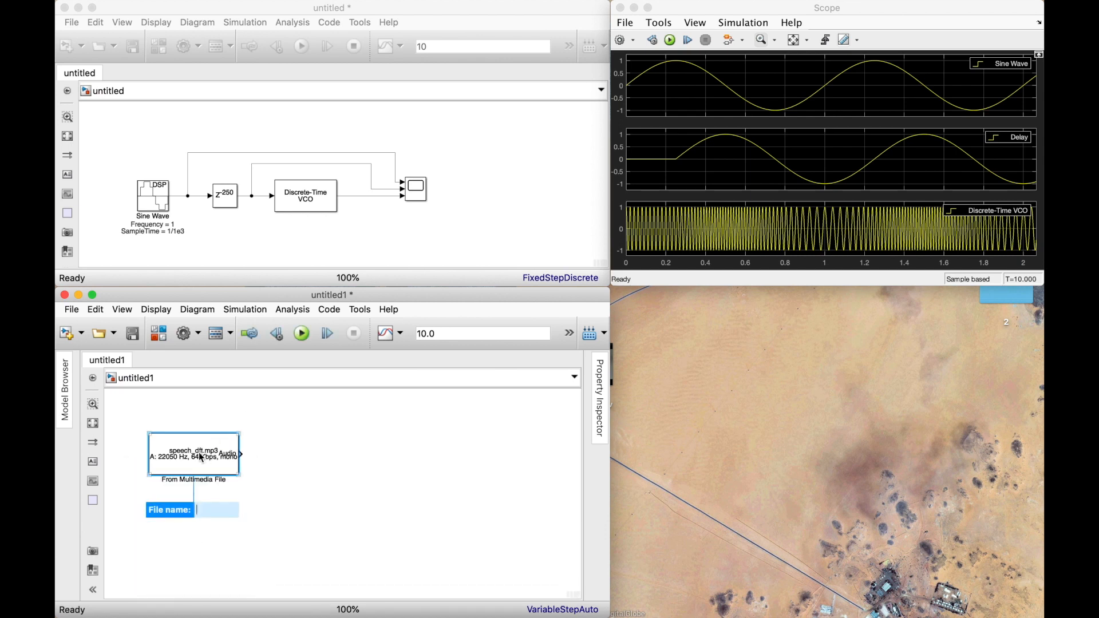
# Set the From Multimedia File block to read clarinet_duo.mp3 from the lab2 folder on the Desktop.
pyautogui.doubleClick(201, 458)
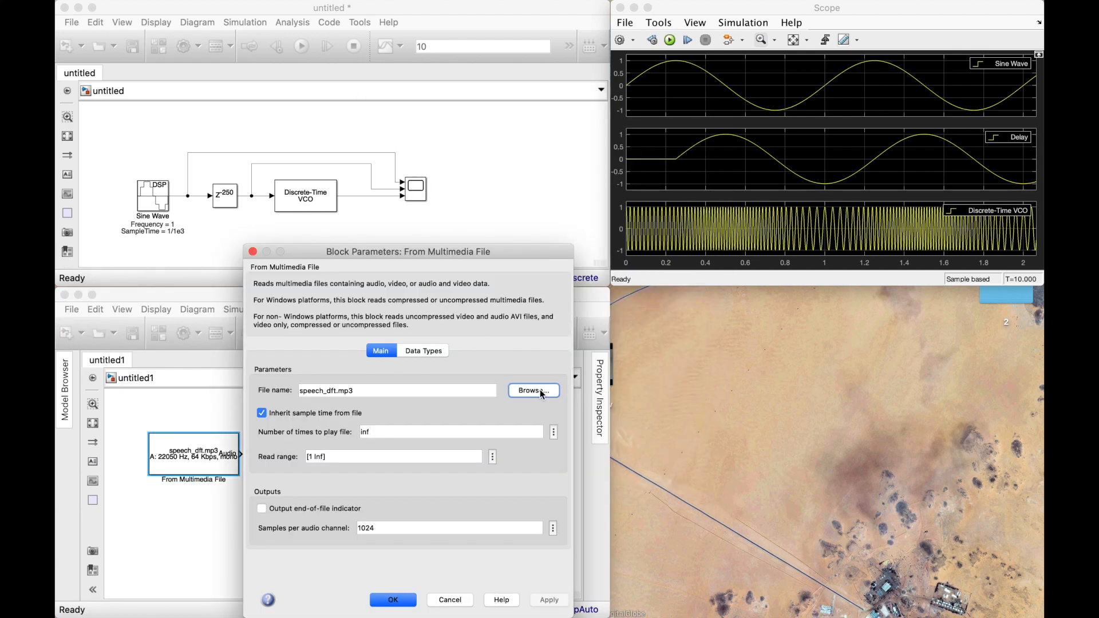
pyautogui.click(535, 391)
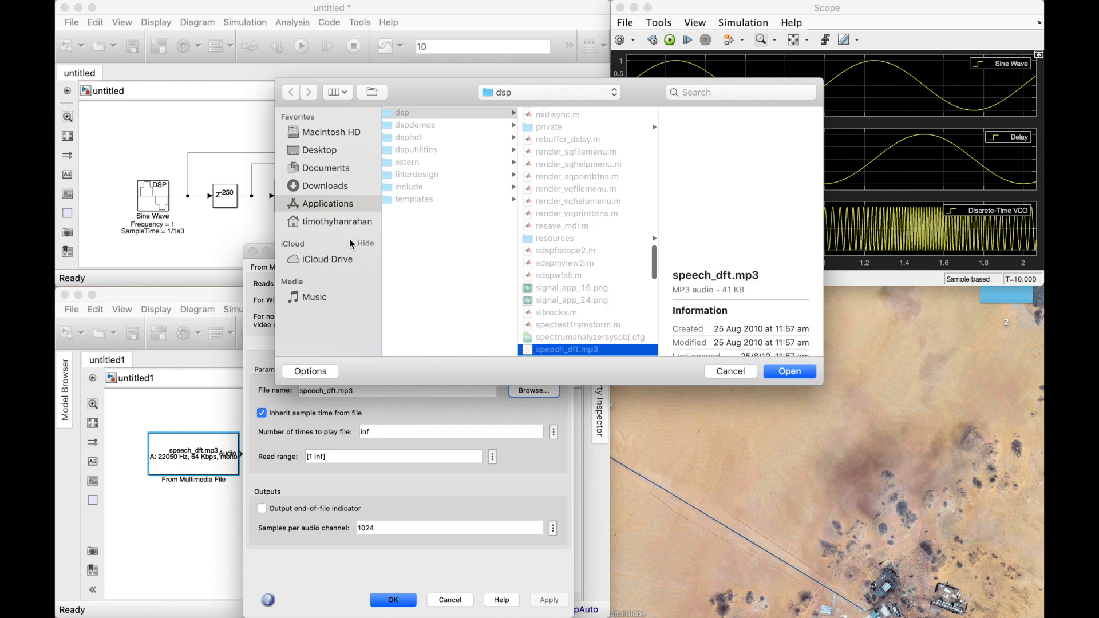
pyautogui.click(325, 152)
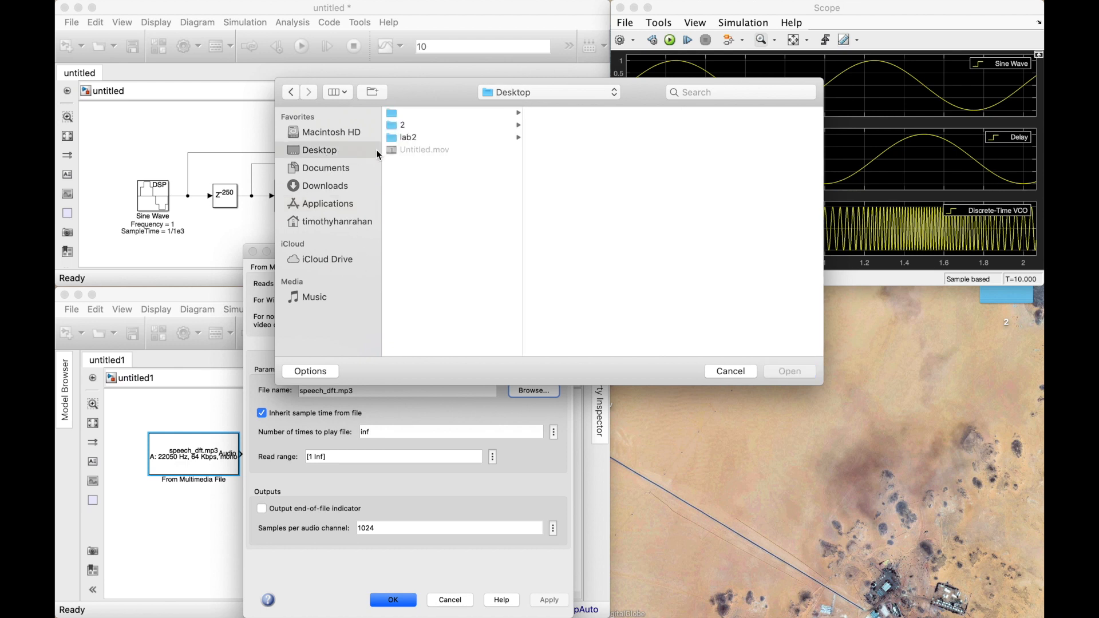
pyautogui.click(434, 138)
pyautogui.click(549, 113)
pyautogui.click(789, 371)
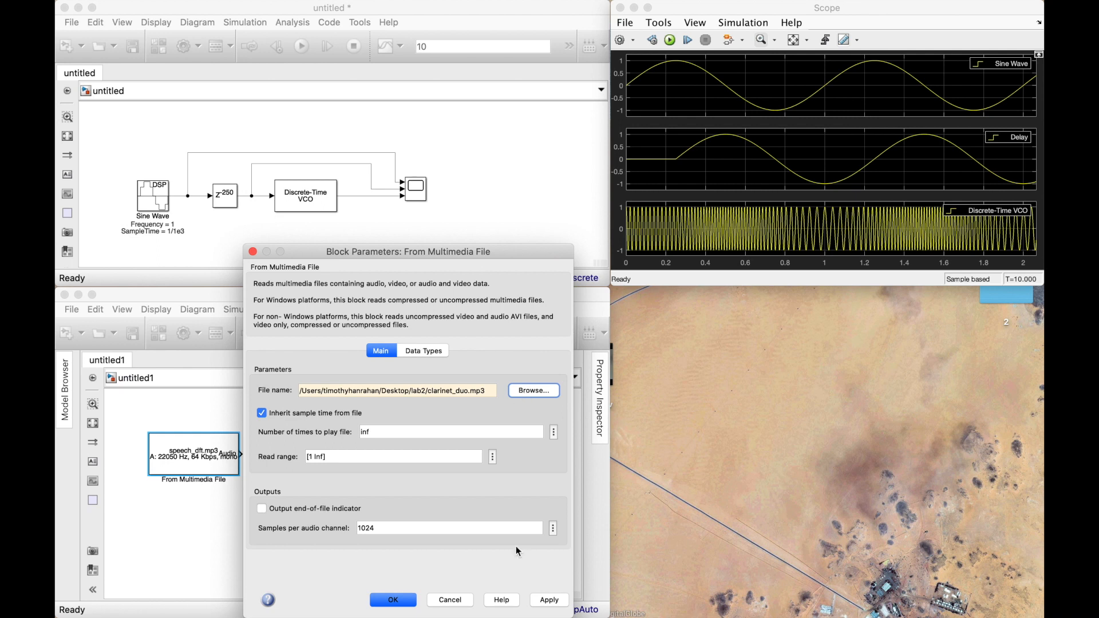
pyautogui.click(394, 600)
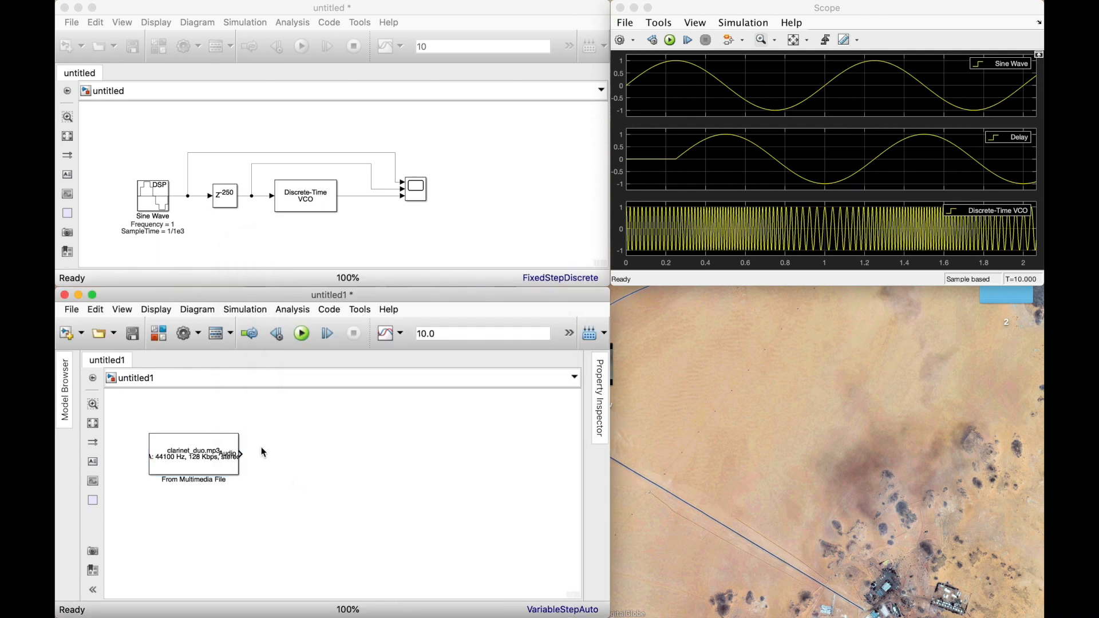
# Enlarge the From Multimedia File block so its file details and Audio port label fit inside.
pyautogui.moveTo(239, 433); pyautogui.dragTo(314, 426)
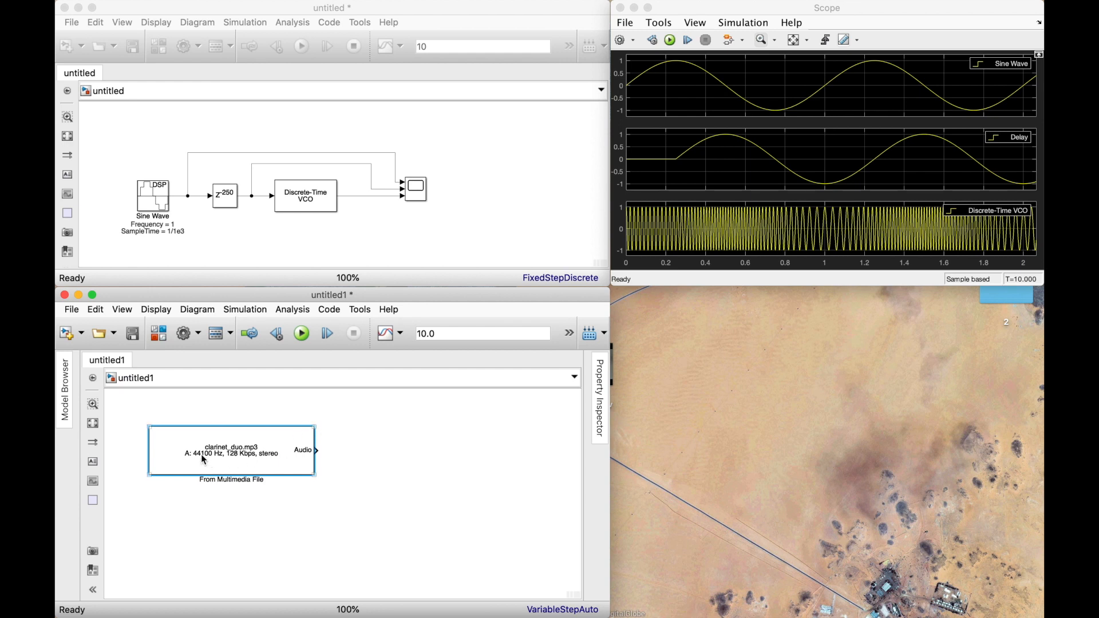
pyautogui.click(362, 455)
pyautogui.click(275, 459)
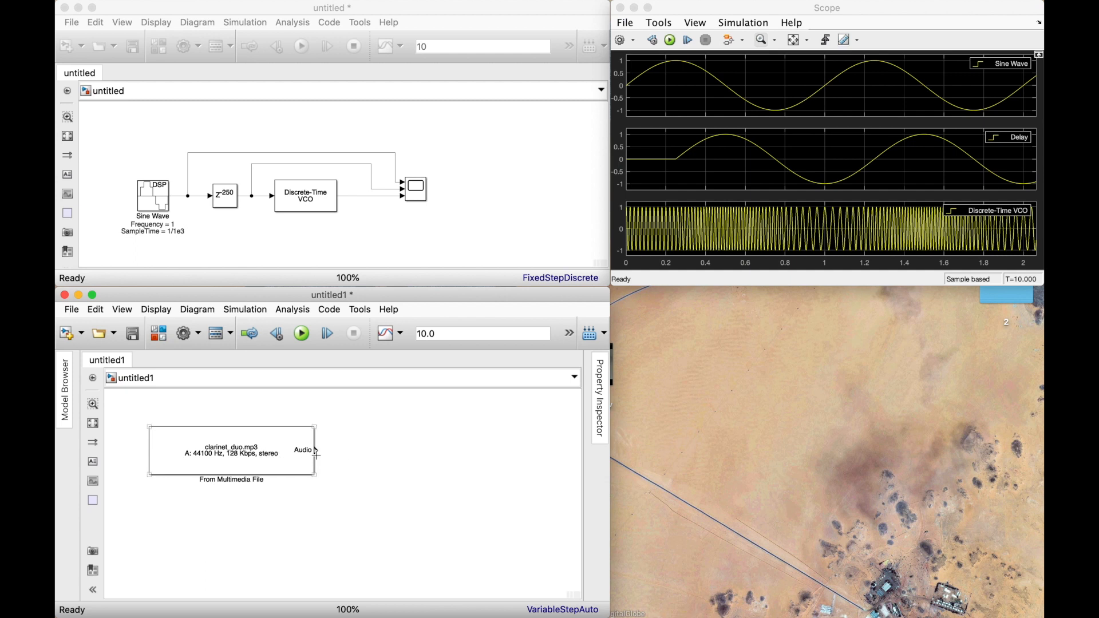
# Add a Multiport Selector block beside the From Multimedia File block and connect the Audio output to its input.
pyautogui.doubleClick(397, 457)
pyautogui.write('multipo')
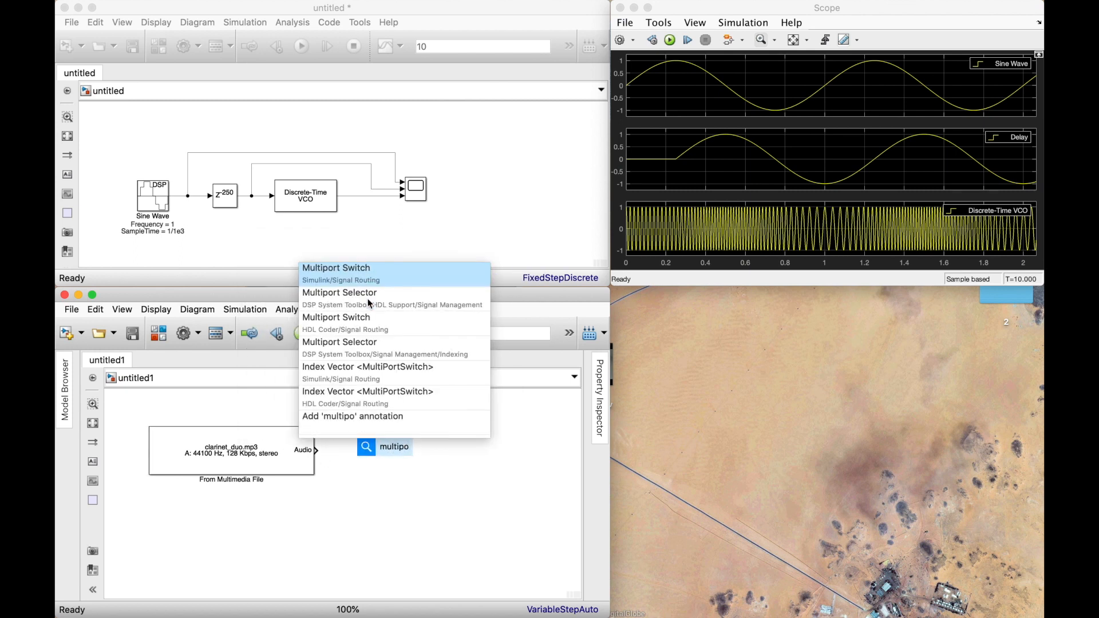
pyautogui.click(370, 304)
pyautogui.moveTo(317, 449); pyautogui.dragTo(374, 451)
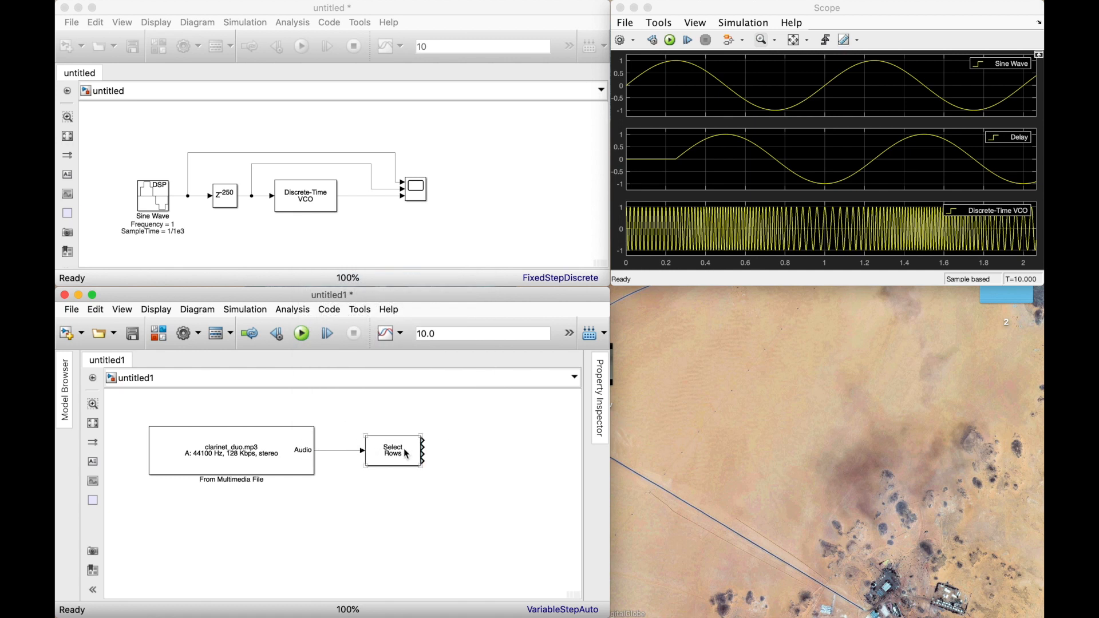
# Set the Multiport Selector's indices to output to {1} and accept the block parameters.
pyautogui.doubleClick(406, 454)
pyautogui.click(545, 455)
pyautogui.moveTo(439, 459)
pyautogui.mouseDown()
pyautogui.moveTo(538, 459)
pyautogui.moveTo(438, 460)
pyautogui.mouseUp()
pyautogui.click(525, 459)
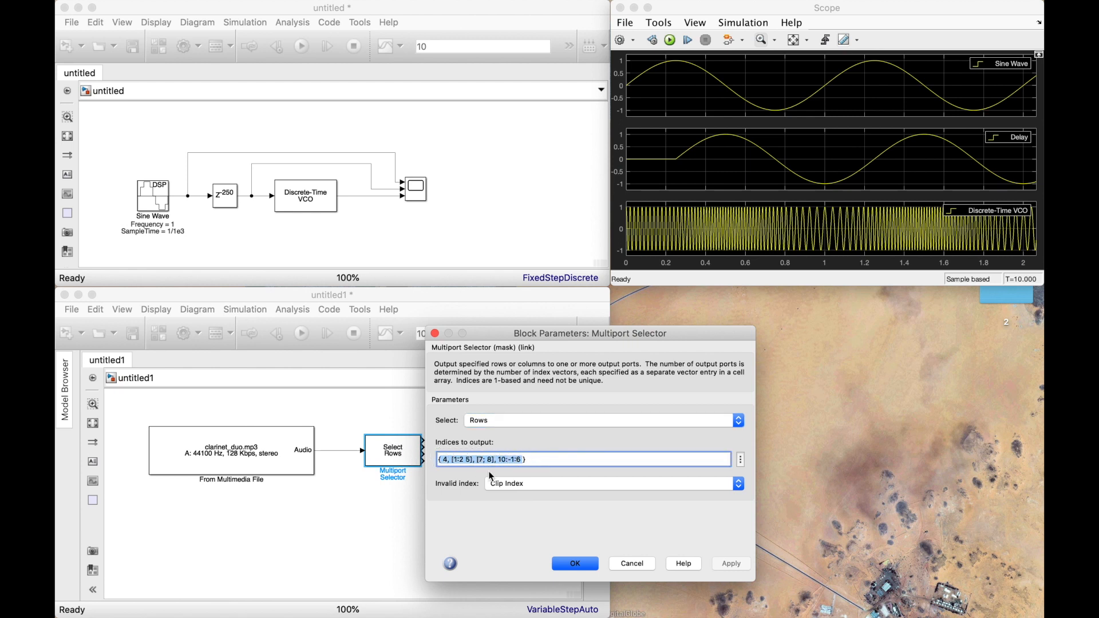
pyautogui.write('{1}')
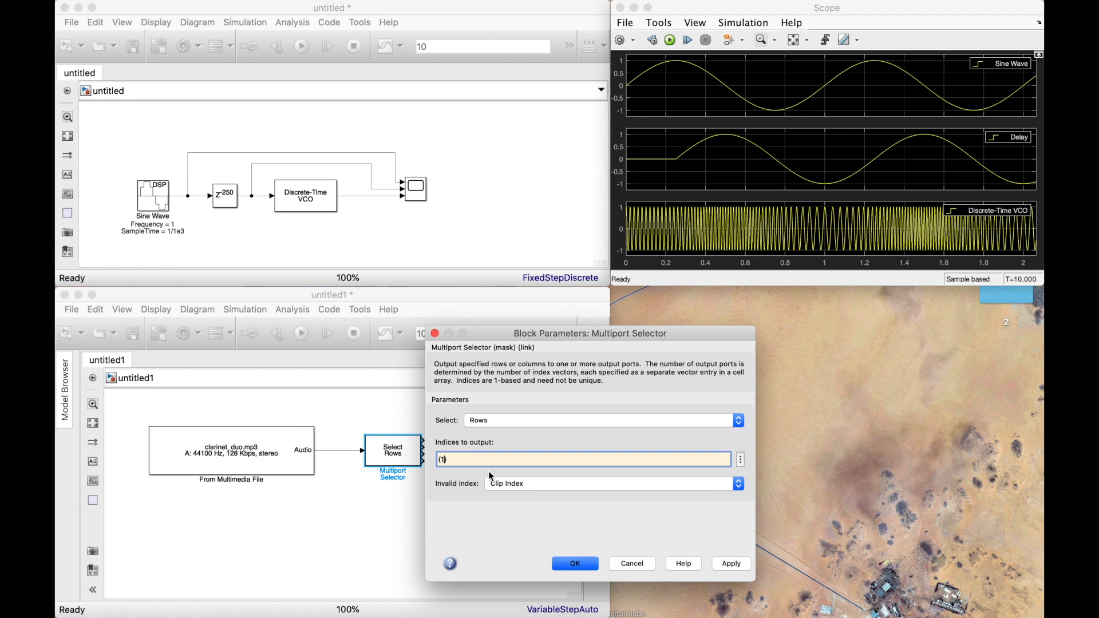
pyautogui.click(577, 563)
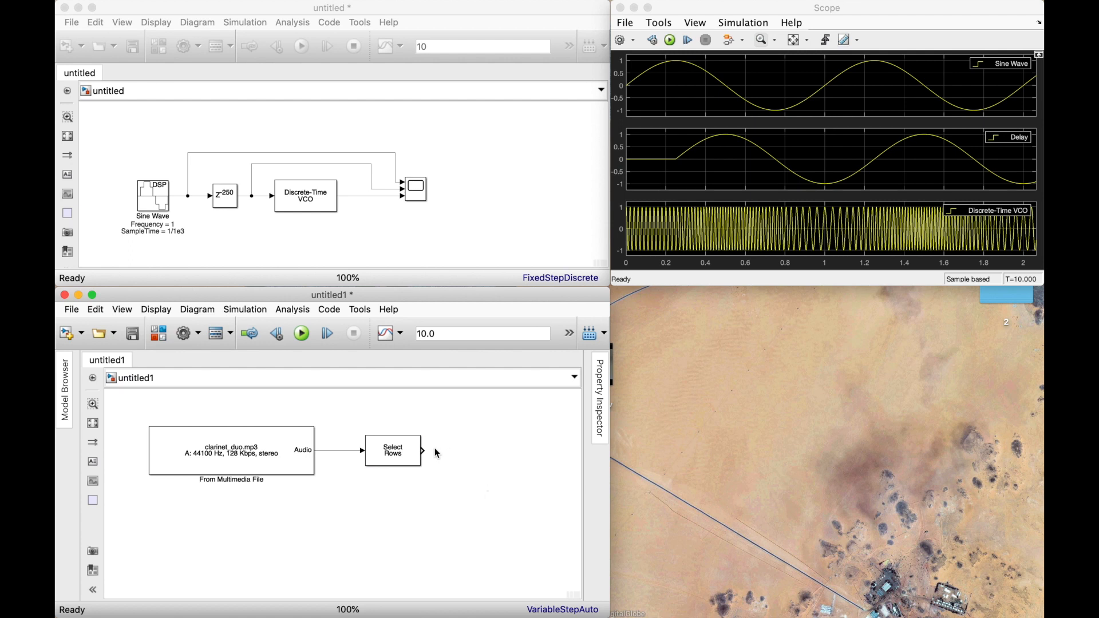
# Add a Spectrum Analyzer block from Audio Toolbox/Sinks and connect the Multiport Selector's output to it.
pyautogui.moveTo(424, 451); pyautogui.dragTo(471, 451)
pyautogui.doubleClick(494, 456)
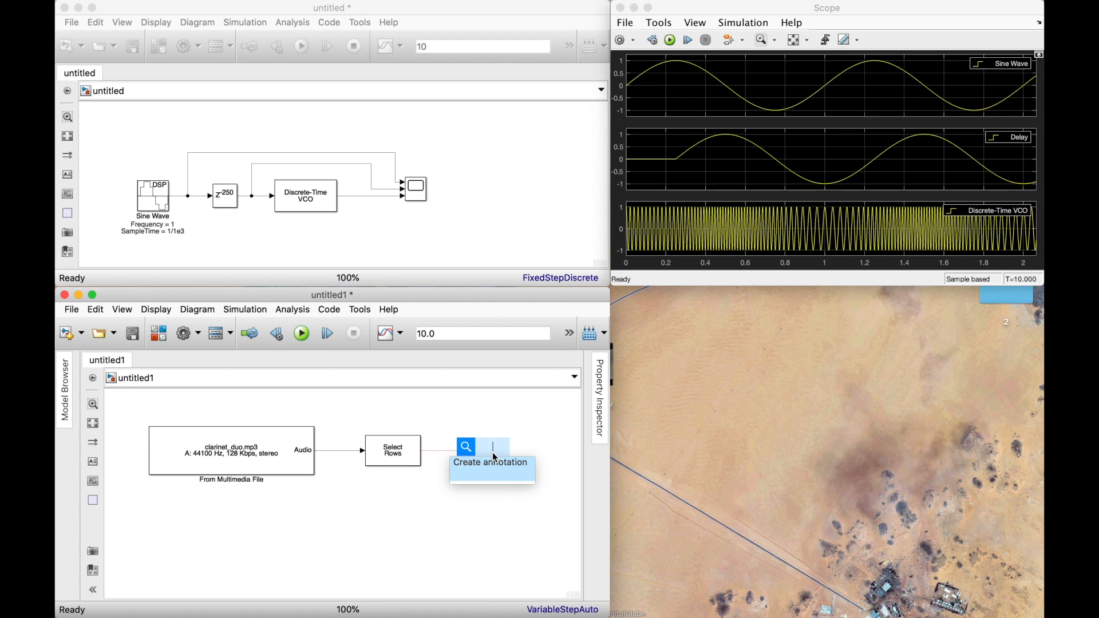
pyautogui.write('anal')
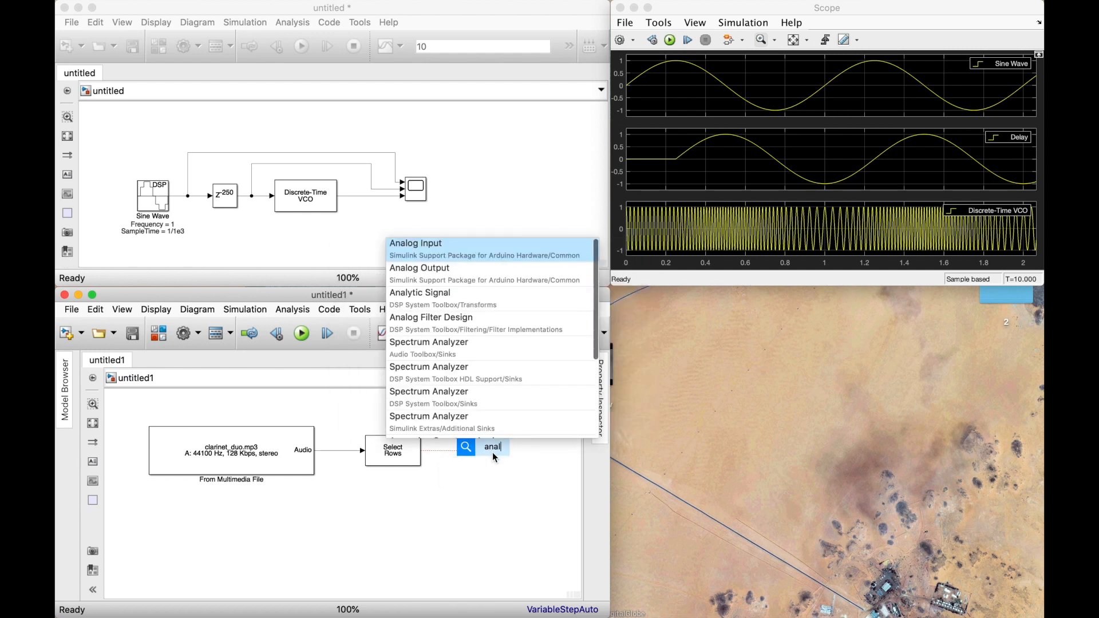
pyautogui.write('yz')
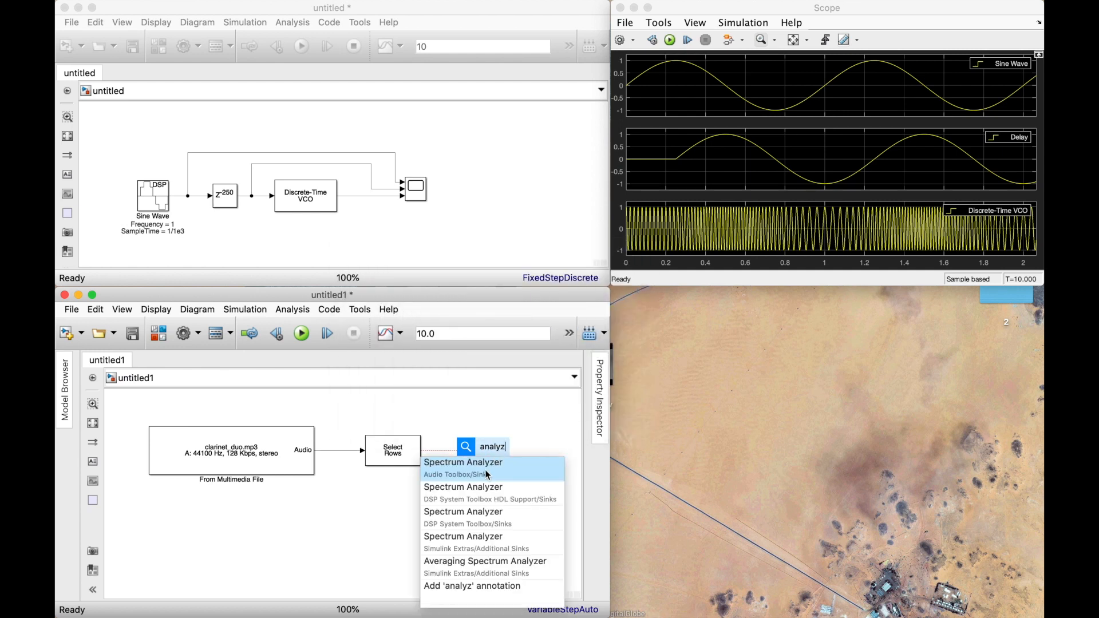
pyautogui.click(491, 475)
pyautogui.click(539, 455)
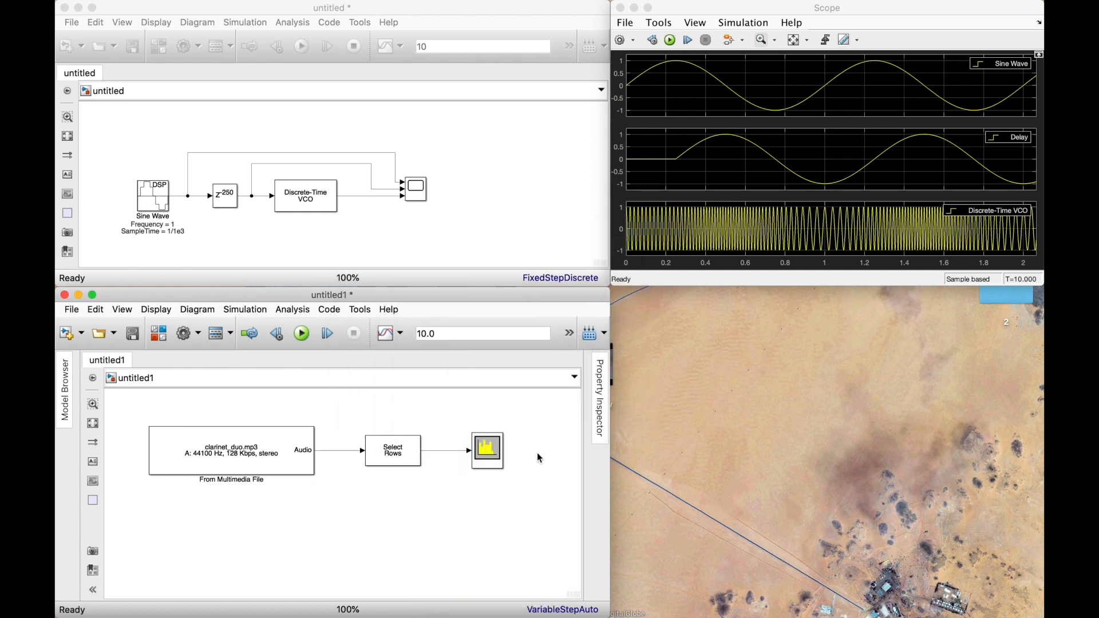
# Set the clarinet model's simulation stop time to inf.
pyautogui.click(499, 452)
pyautogui.click(443, 335)
pyautogui.write('in')
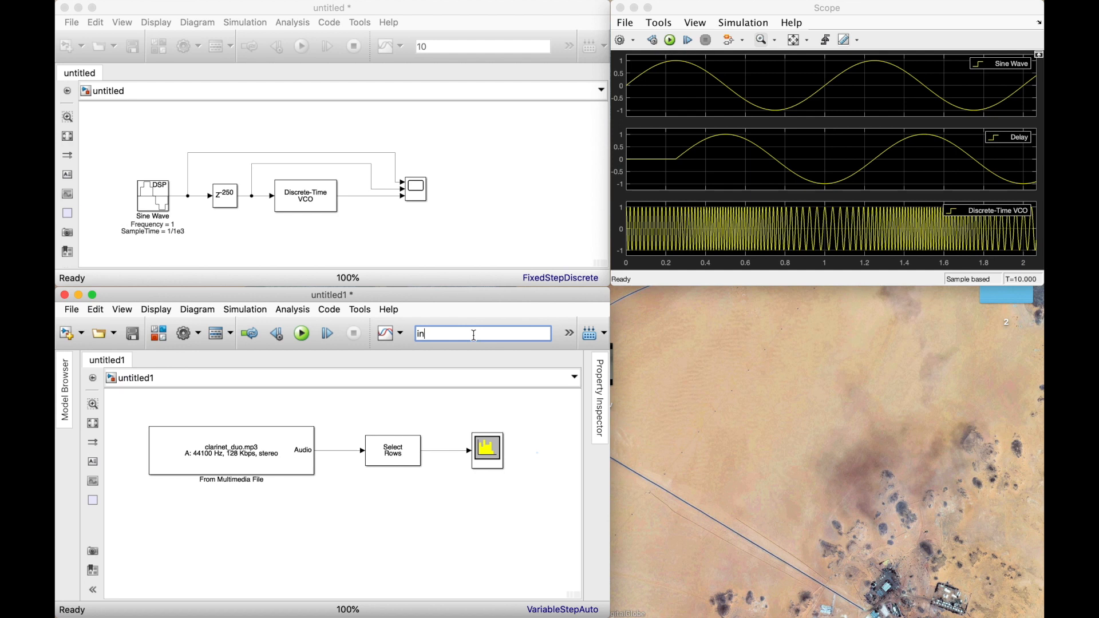
pyautogui.press('Return')
pyautogui.click(247, 464)
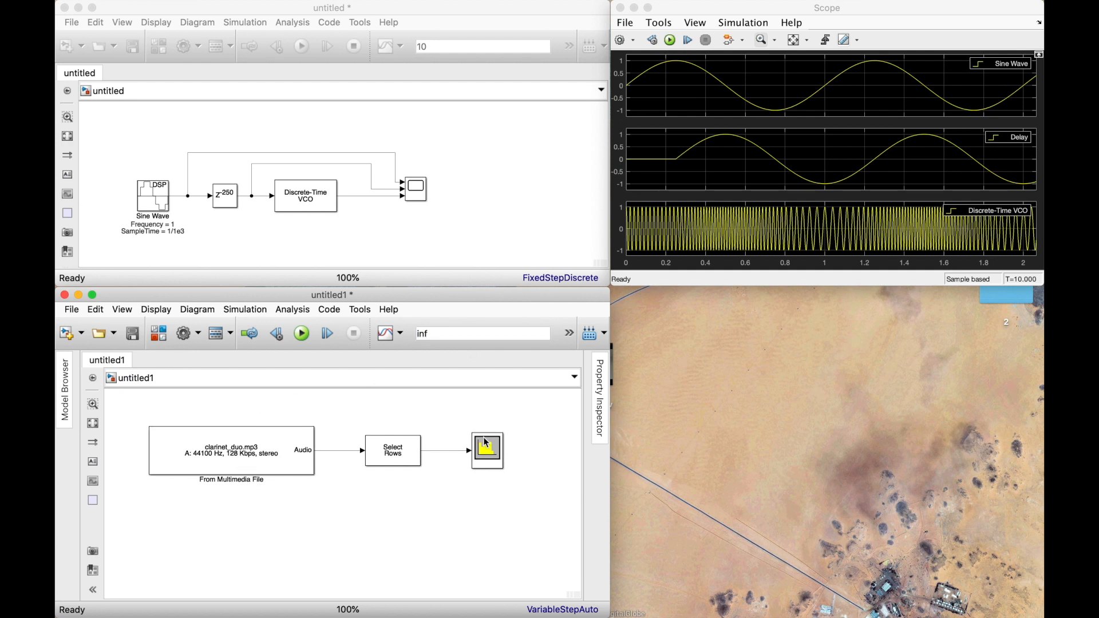
# Open the Spectrum Analyzer display and fit its window into the free area beneath the Scope window.
pyautogui.click(489, 445)
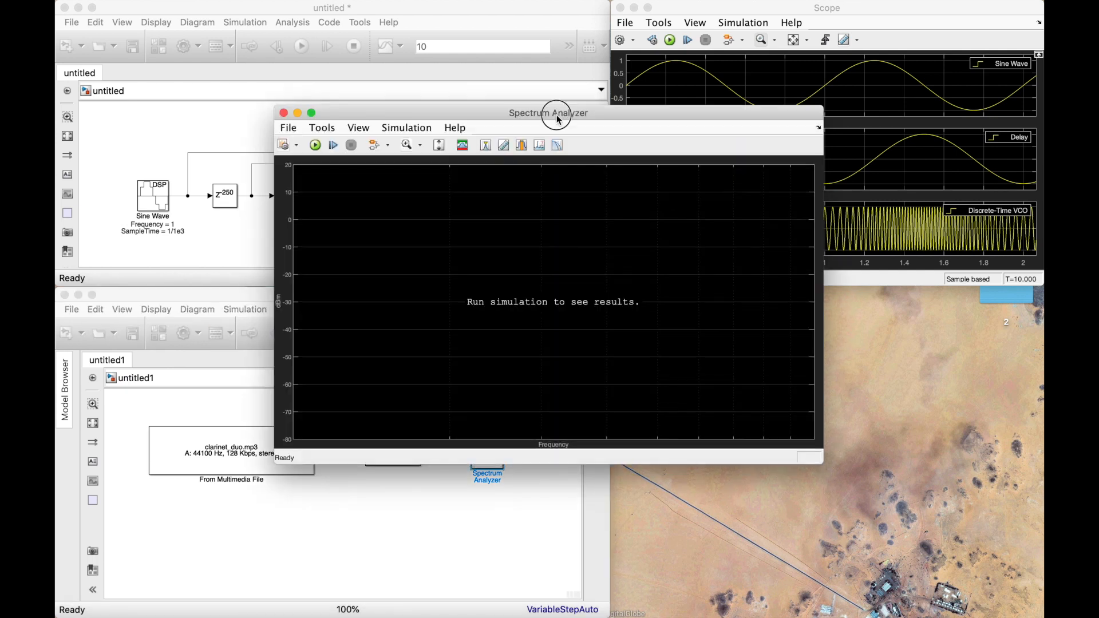
pyautogui.moveTo(626, 110); pyautogui.dragTo(769, 274)
pyautogui.moveTo(594, 281)
pyautogui.mouseDown()
pyautogui.moveTo(658, 283)
pyautogui.moveTo(637, 263)
pyautogui.moveTo(610, 289)
pyautogui.mouseUp()
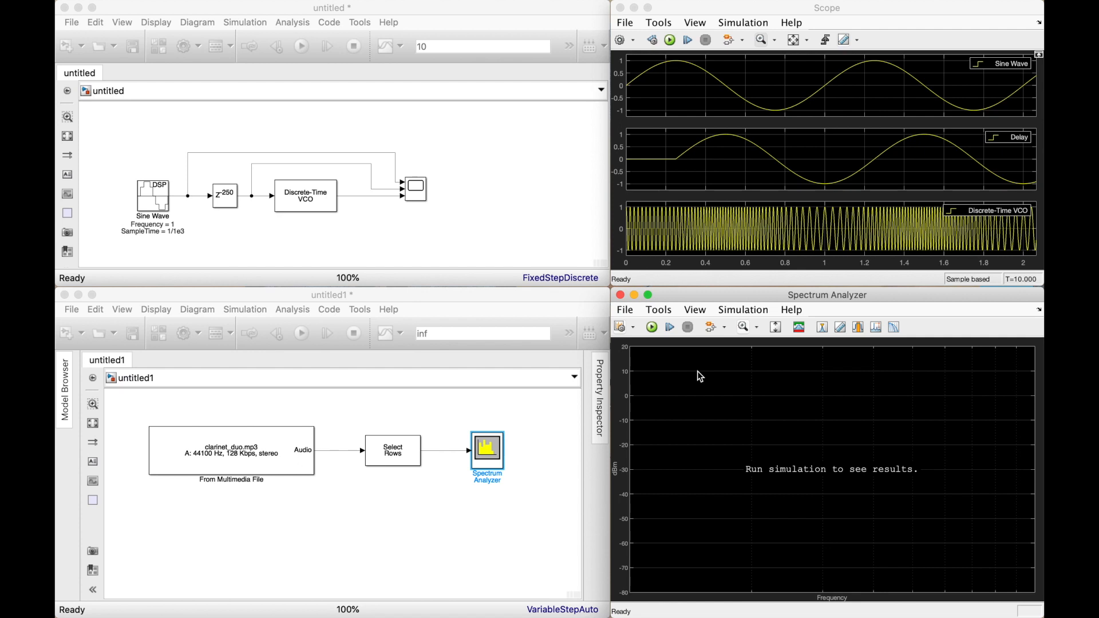
# Open the Spectrum Settings, set the sample rate to Inherited and enable the full frequency span.
pyautogui.click(621, 328)
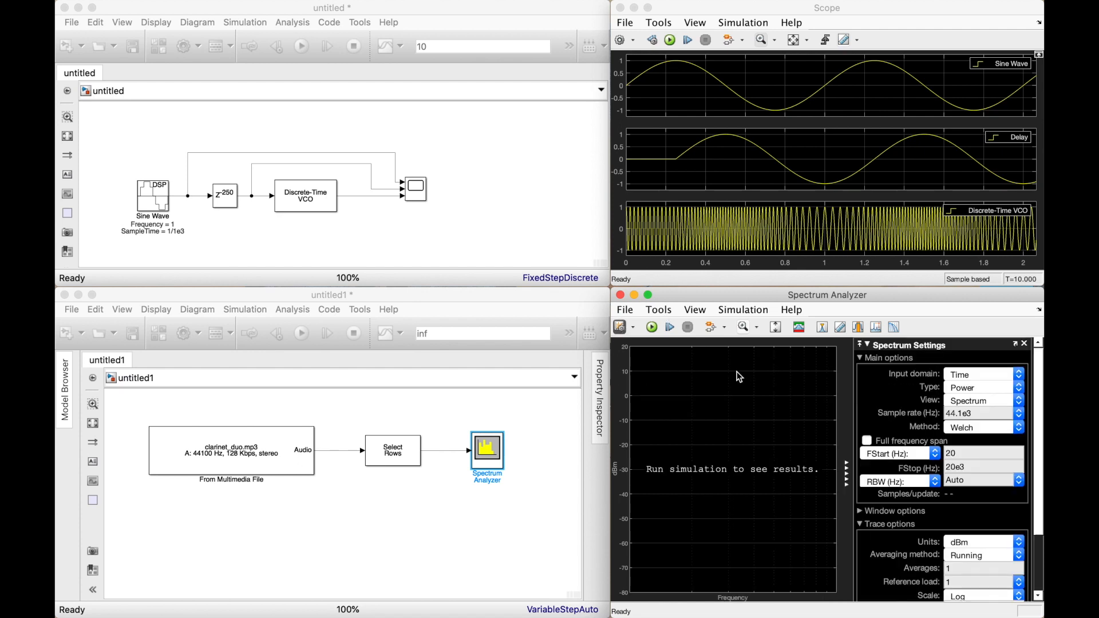
pyautogui.click(979, 406)
pyautogui.click(976, 404)
pyautogui.click(1019, 412)
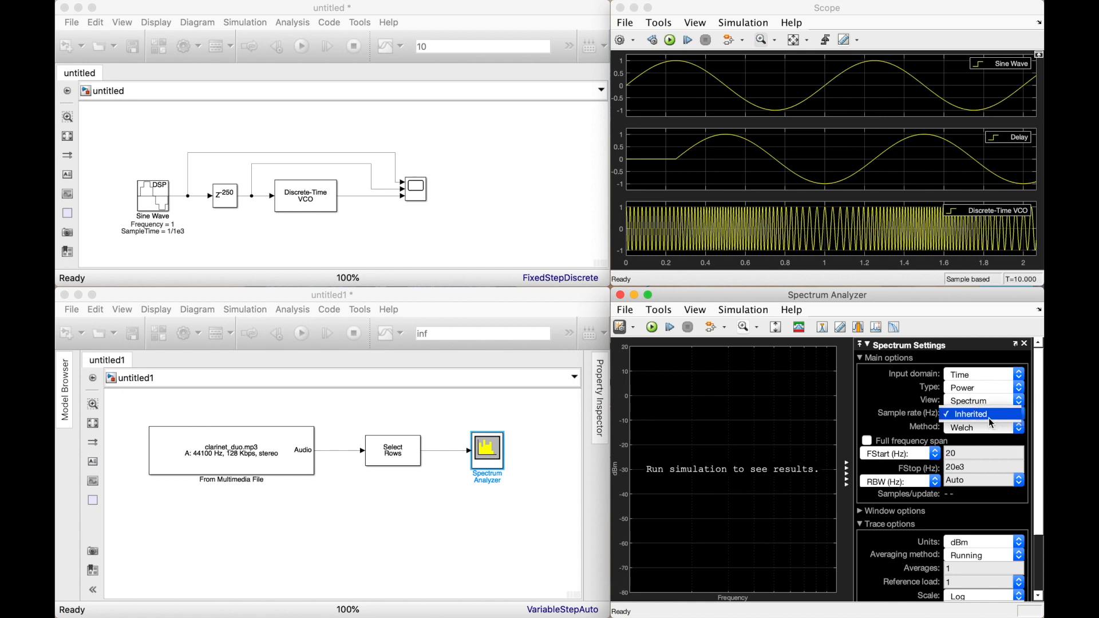
pyautogui.click(982, 424)
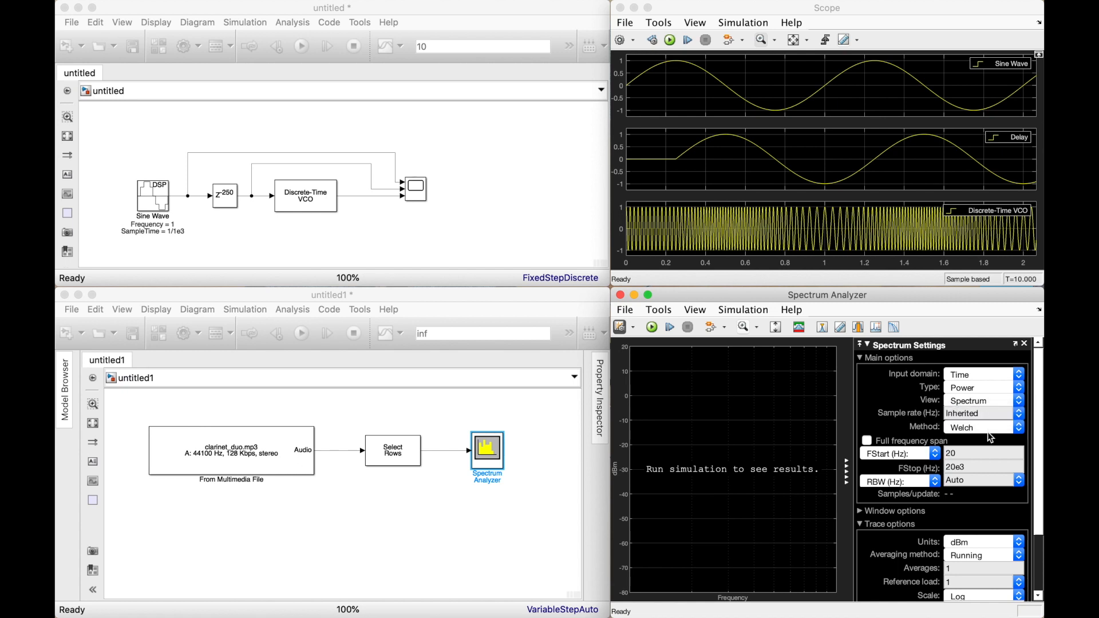
pyautogui.click(867, 441)
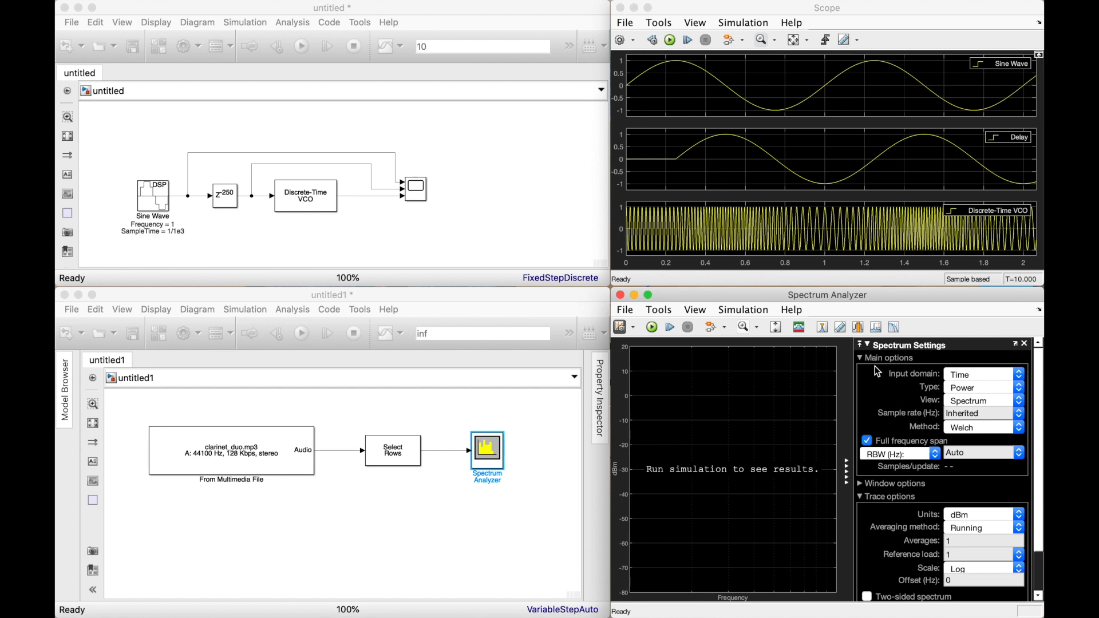
# Set the Spectrum Analyzer's type to RMS and its view to Spectrum and spectrogram.
pyautogui.click(966, 389)
pyautogui.click(967, 410)
pyautogui.click(971, 408)
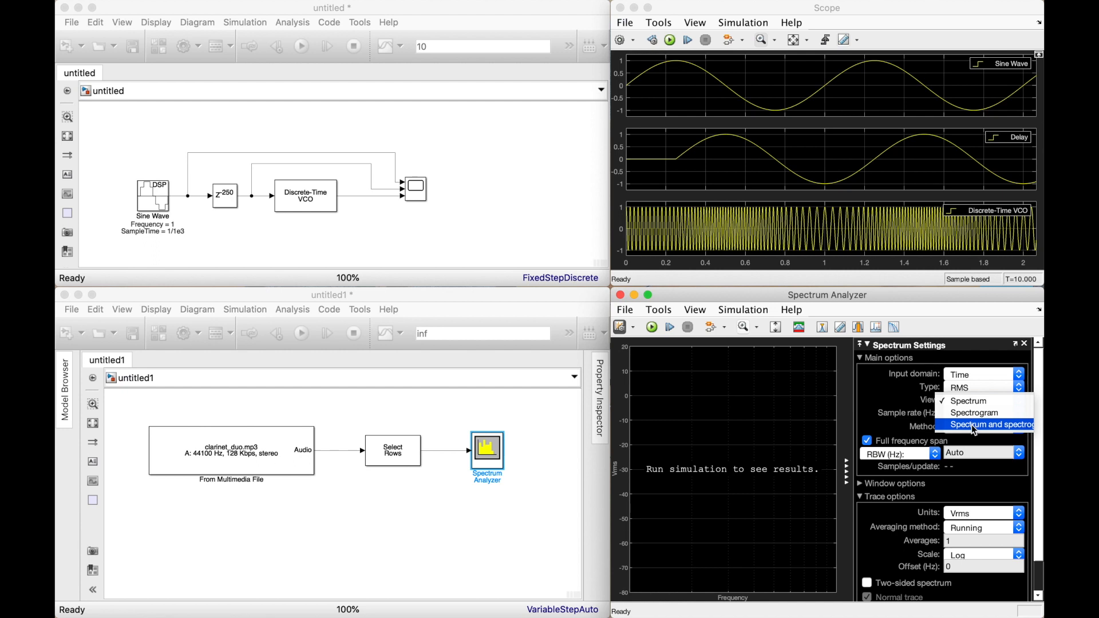
pyautogui.click(974, 428)
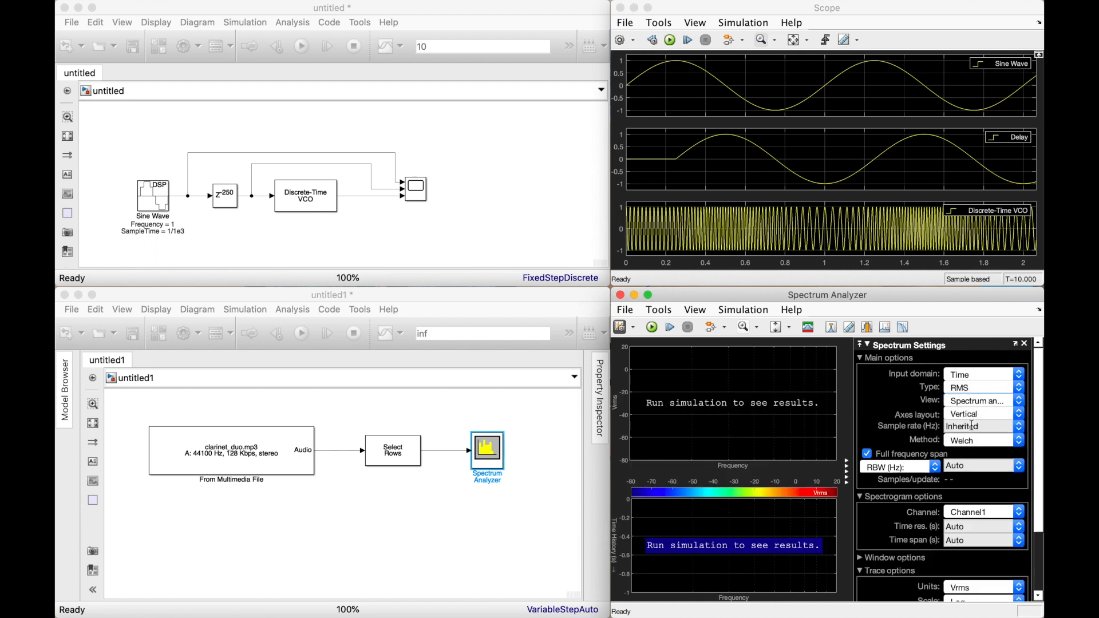
# Add an Audio Device Writer block below the Spectrum Analyzer and branch the Multiport Selector's output signal to it.
pyautogui.click(535, 474)
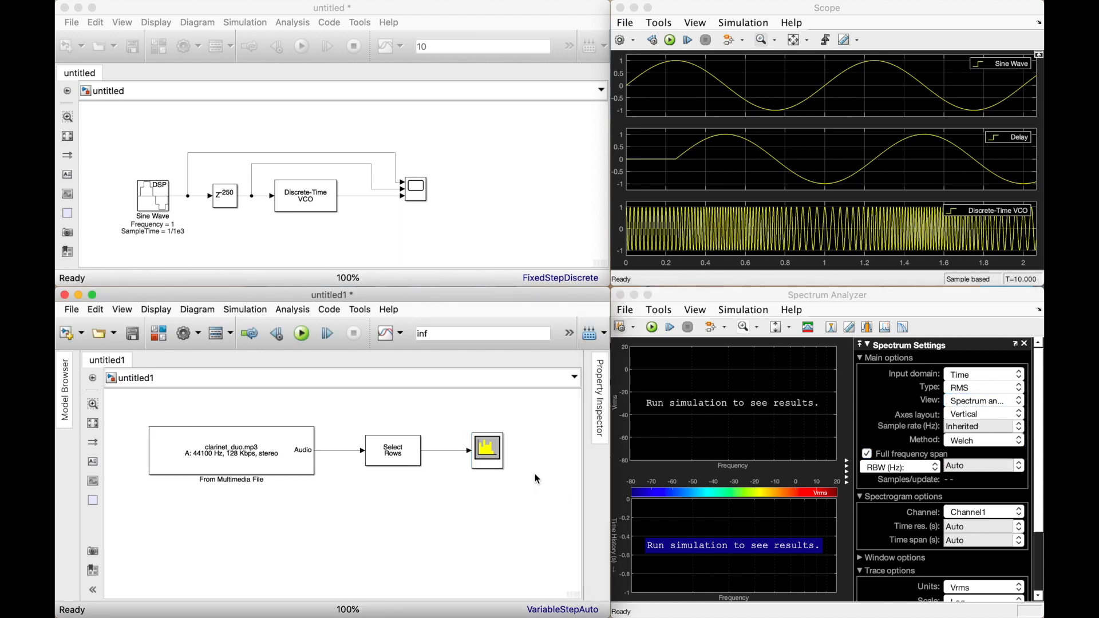
pyautogui.doubleClick(385, 509)
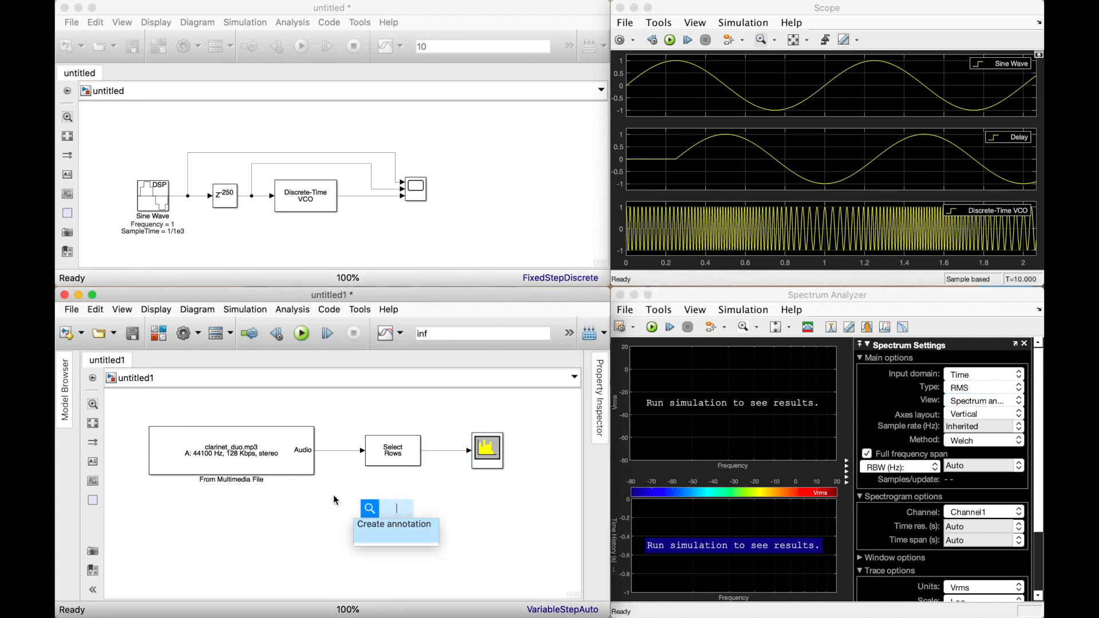
pyautogui.write('audio')
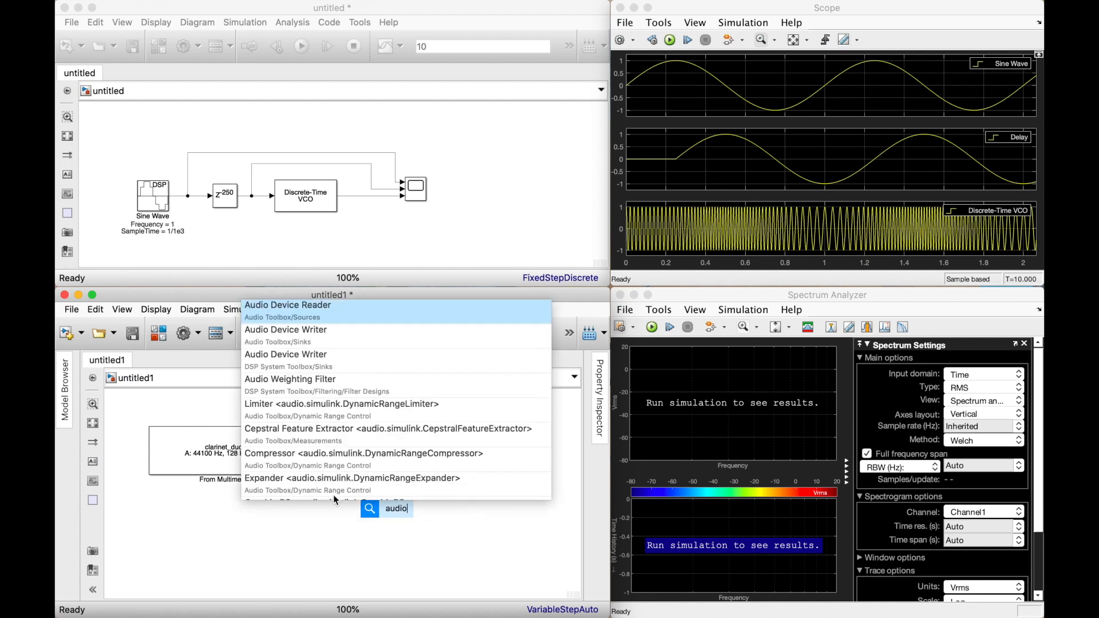
pyautogui.click(307, 331)
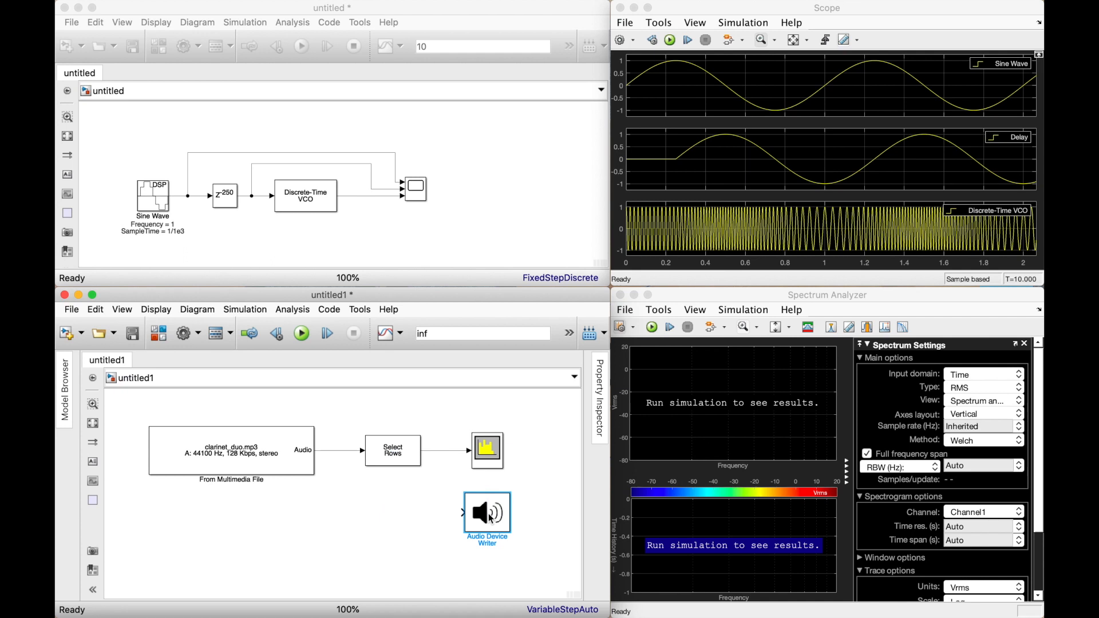
pyautogui.moveTo(463, 513)
pyautogui.mouseDown()
pyautogui.moveTo(429, 466)
pyautogui.moveTo(445, 453)
pyautogui.mouseUp()
# Try to run the clarinet model and check the device setting in the Audio Device Writer's parameters.
pyautogui.click(302, 335)
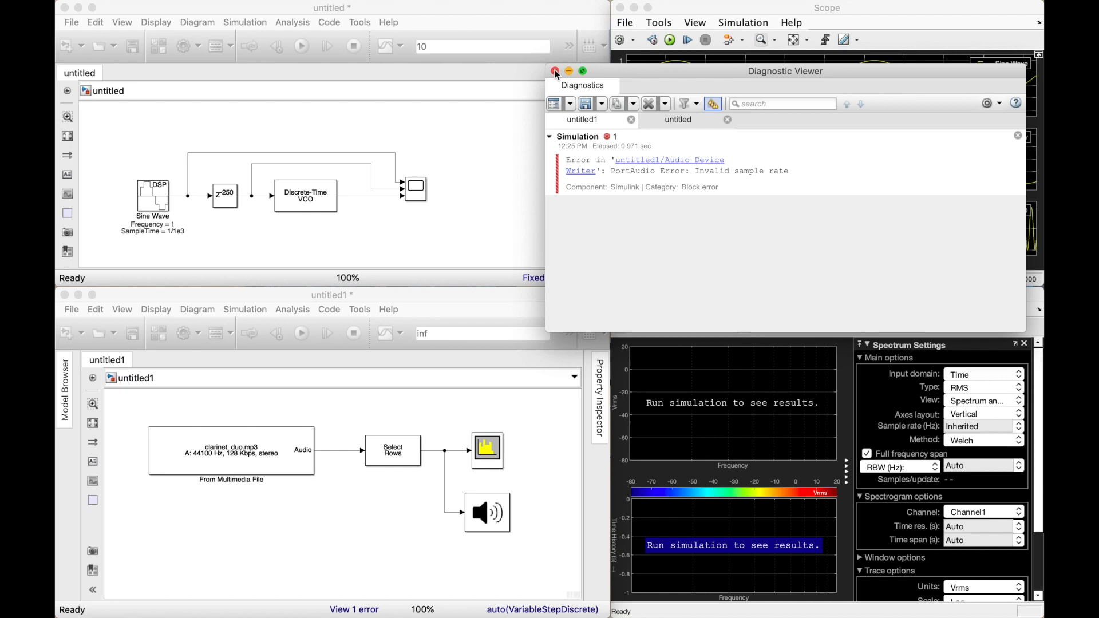
pyautogui.click(554, 71)
pyautogui.doubleClick(490, 518)
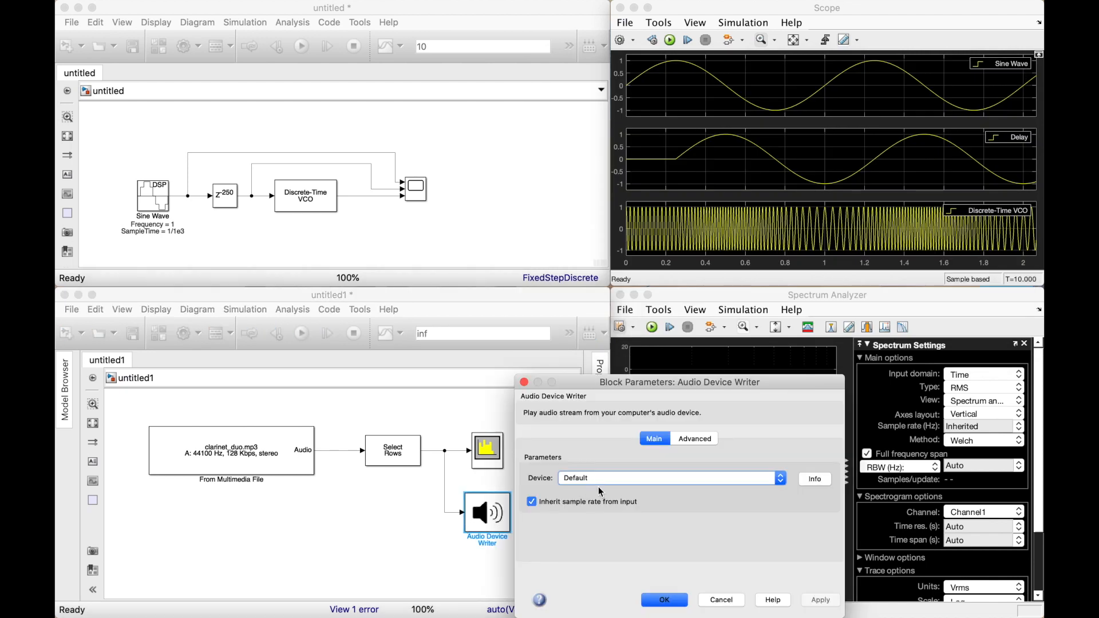
pyautogui.click(595, 481)
pyautogui.click(594, 480)
pyautogui.click(656, 600)
# Set the Multiport Selector to select Columns instead of rows and accept the block parameters.
pyautogui.doubleClick(403, 453)
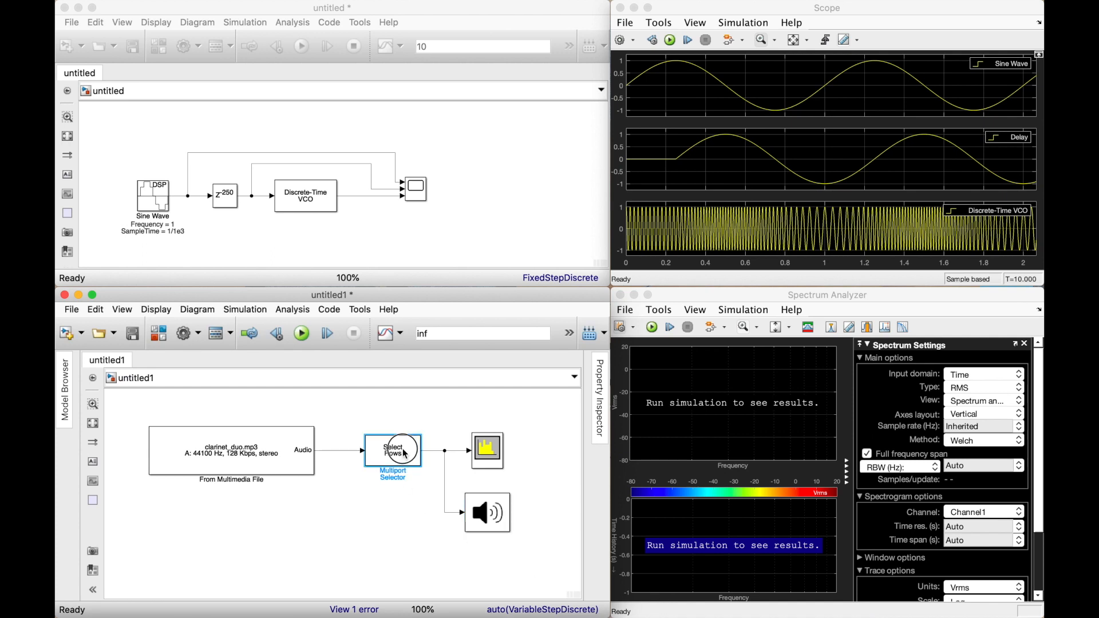
pyautogui.click(511, 420)
pyautogui.click(502, 431)
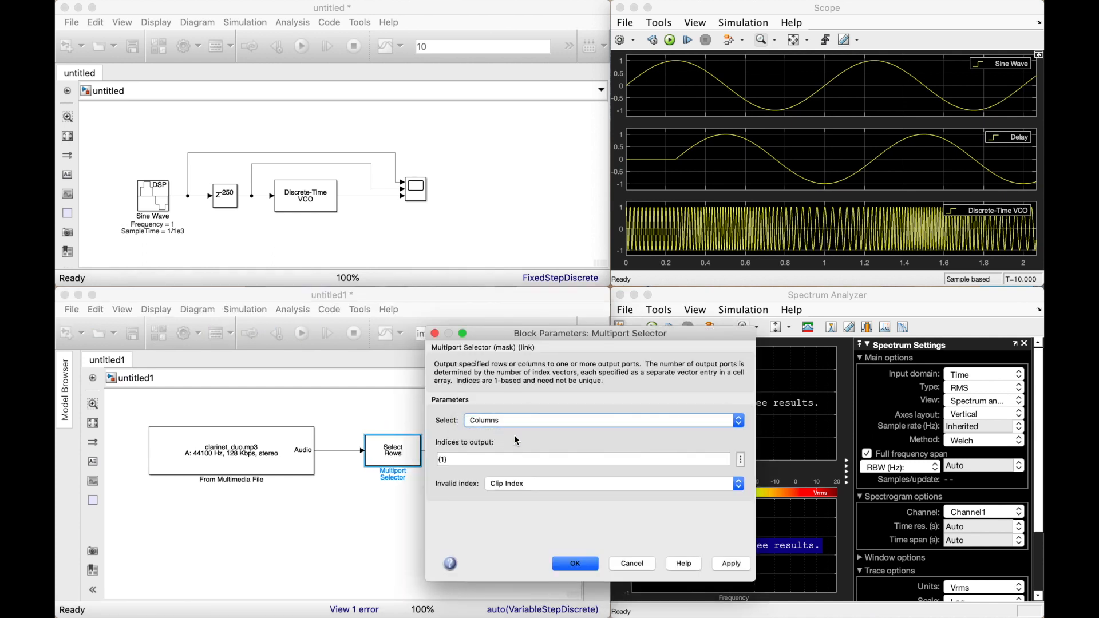
pyautogui.click(575, 564)
# Run the clarinet model and hide the Spectrum Settings beside the analyzer plots.
pyautogui.click(303, 334)
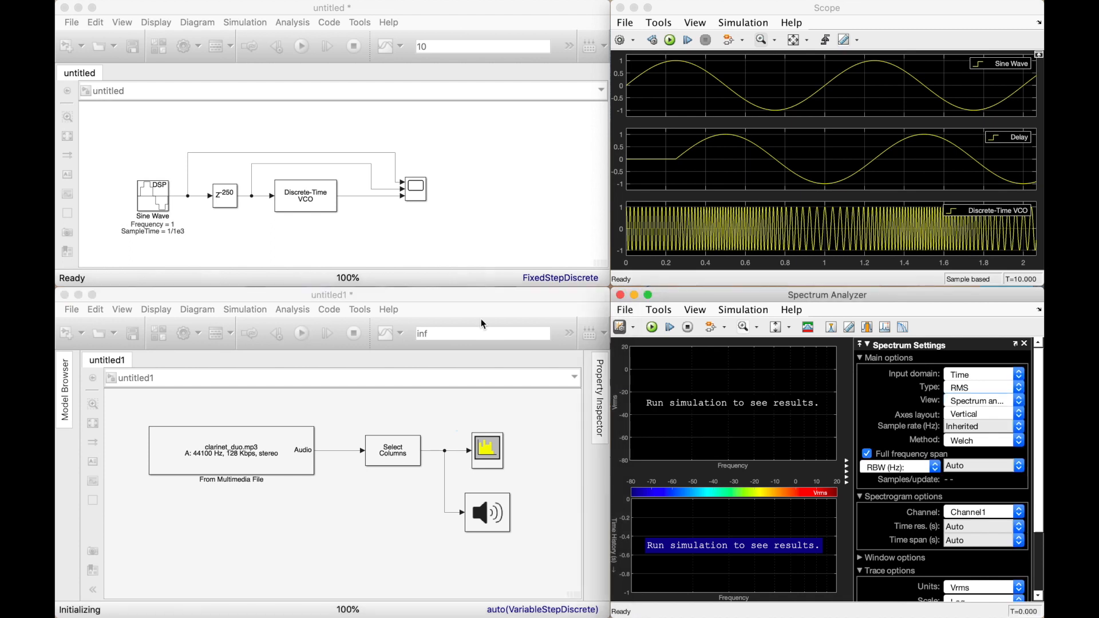
pyautogui.click(1025, 343)
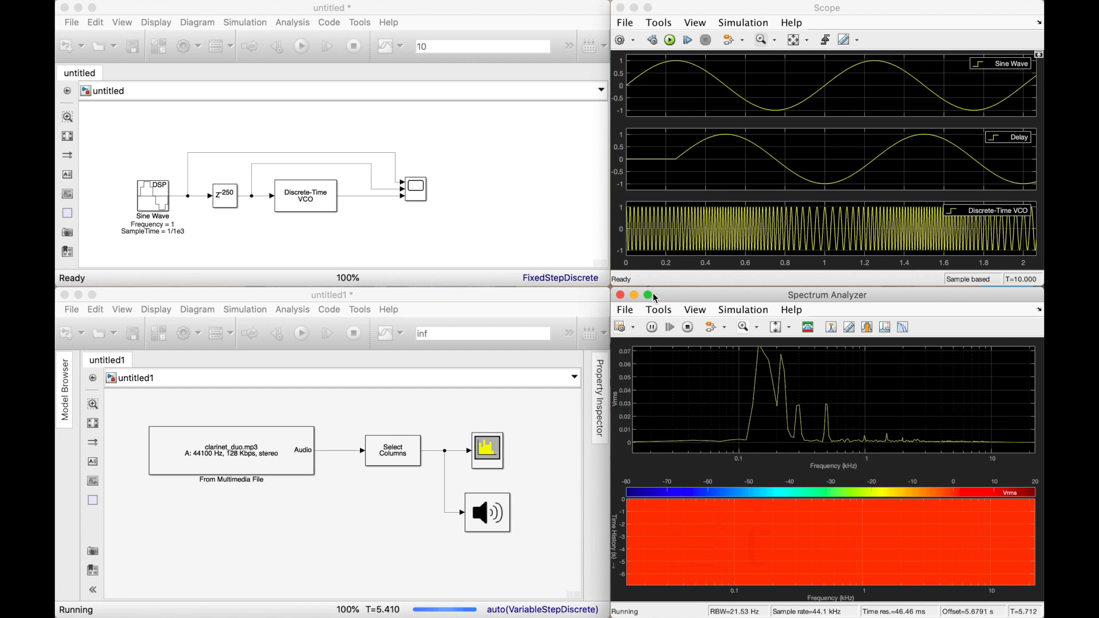
# View the running spectrum and spectrogram full screen, and return to the model windows with the simulation stopped.
pyautogui.moveTo(650, 295)
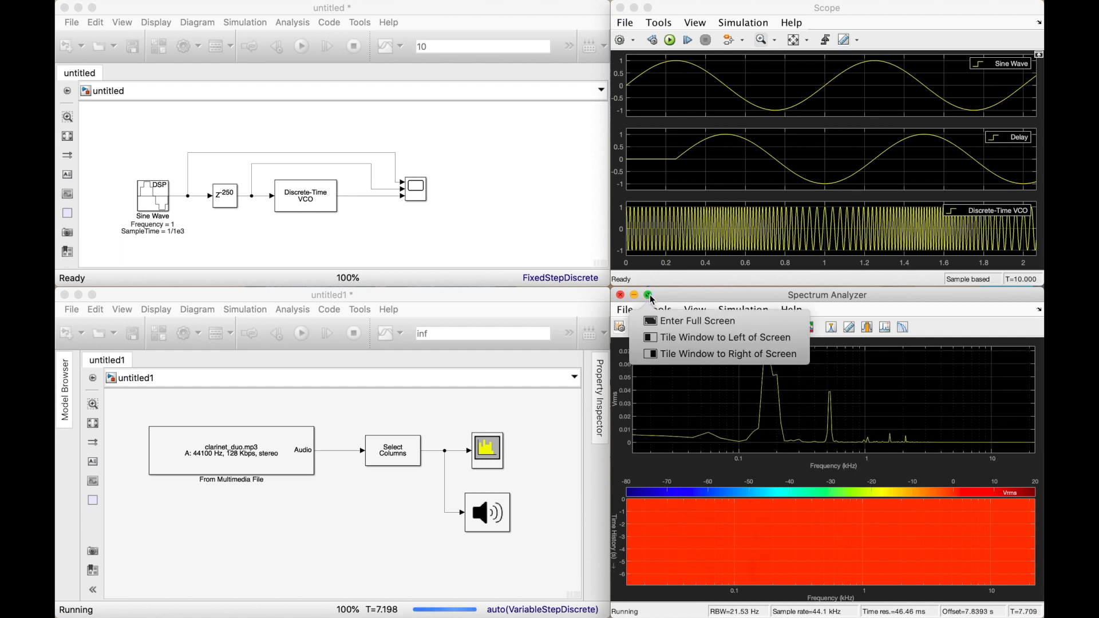
pyautogui.click(651, 295)
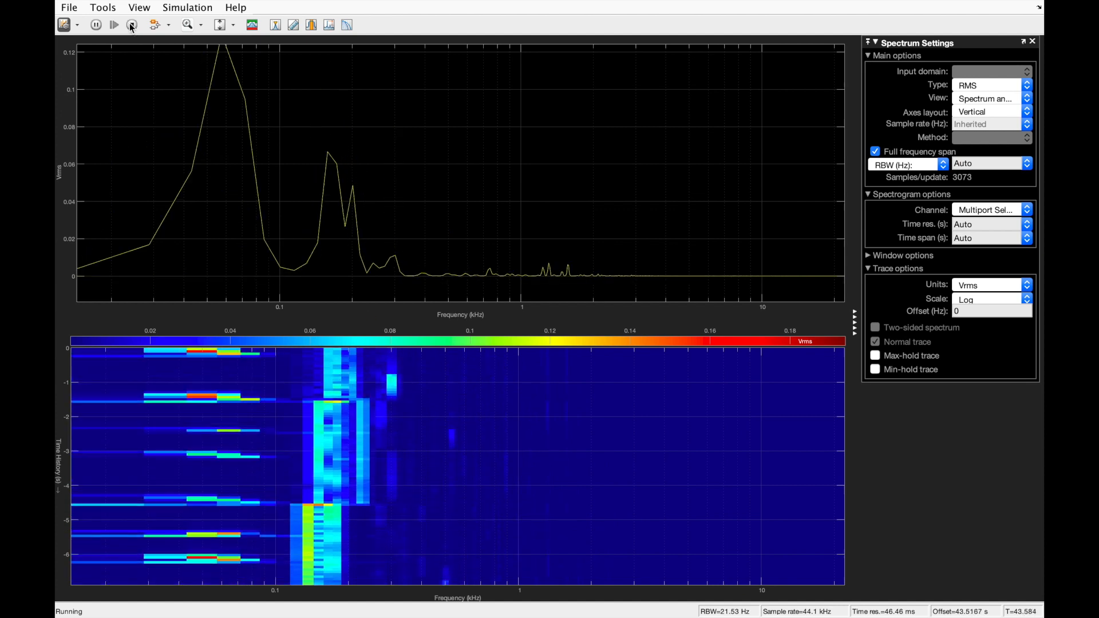
pyautogui.hotkey('ctrl', 'Left')
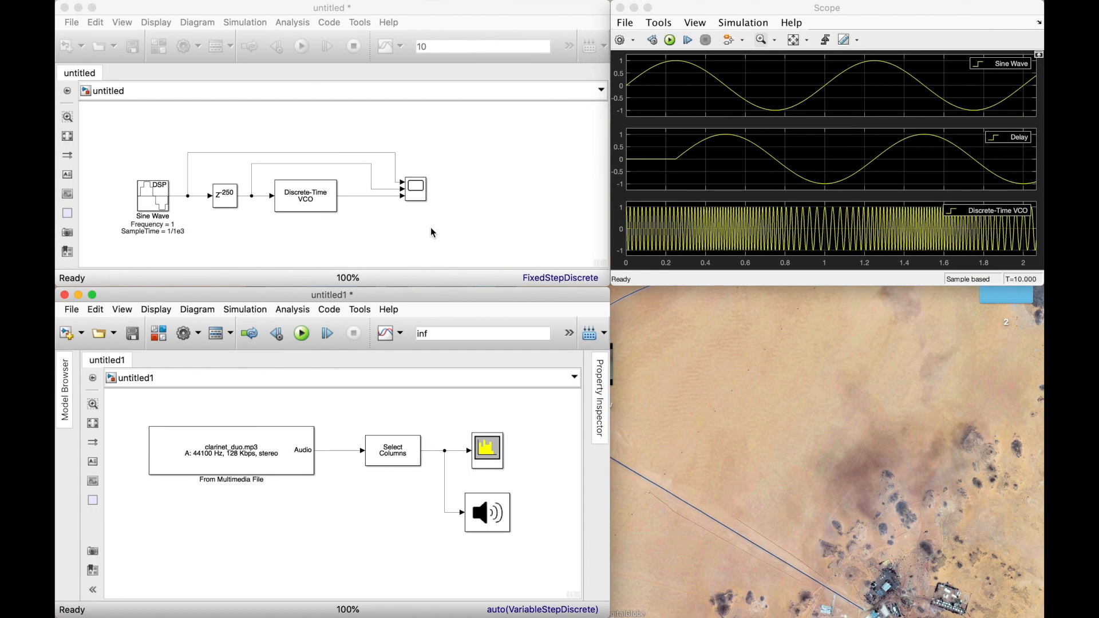